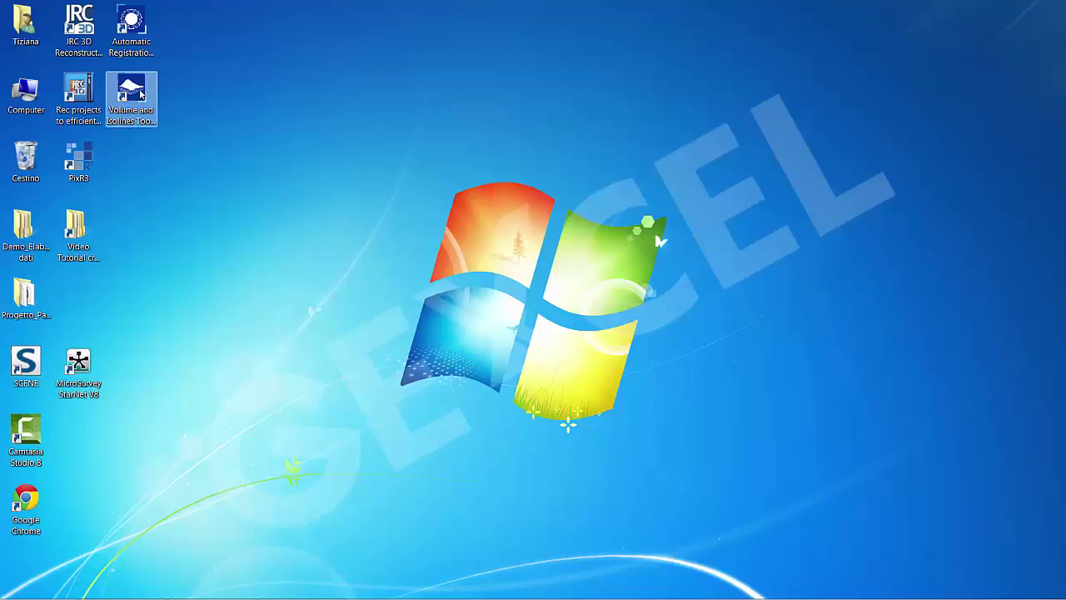
Launch the app and create a new project inside a new Desktop folder named Stock_Pile.
double_click(136, 94)
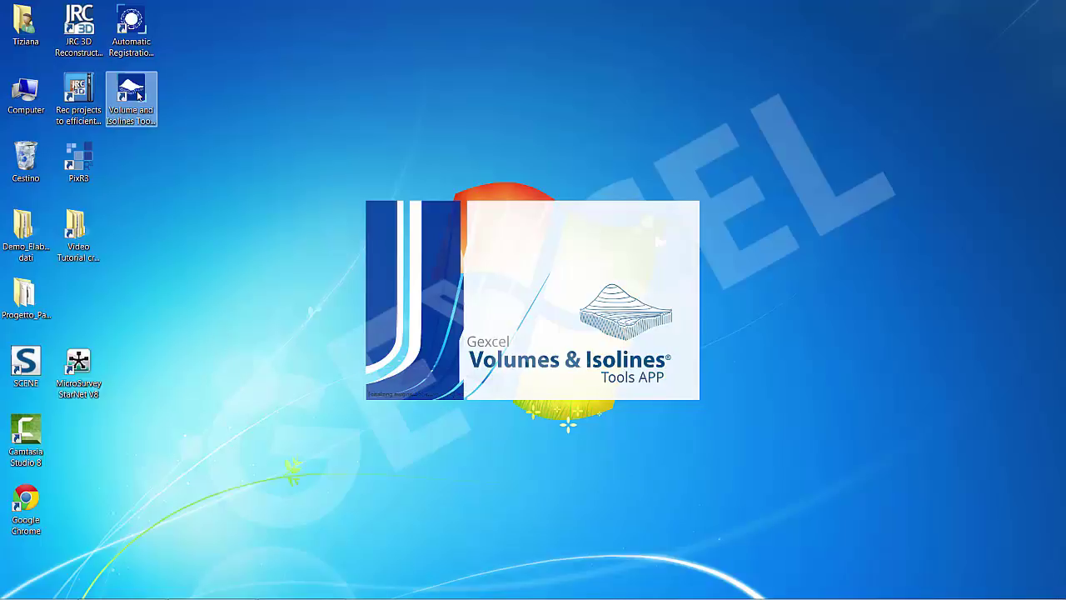
left_click(397, 381)
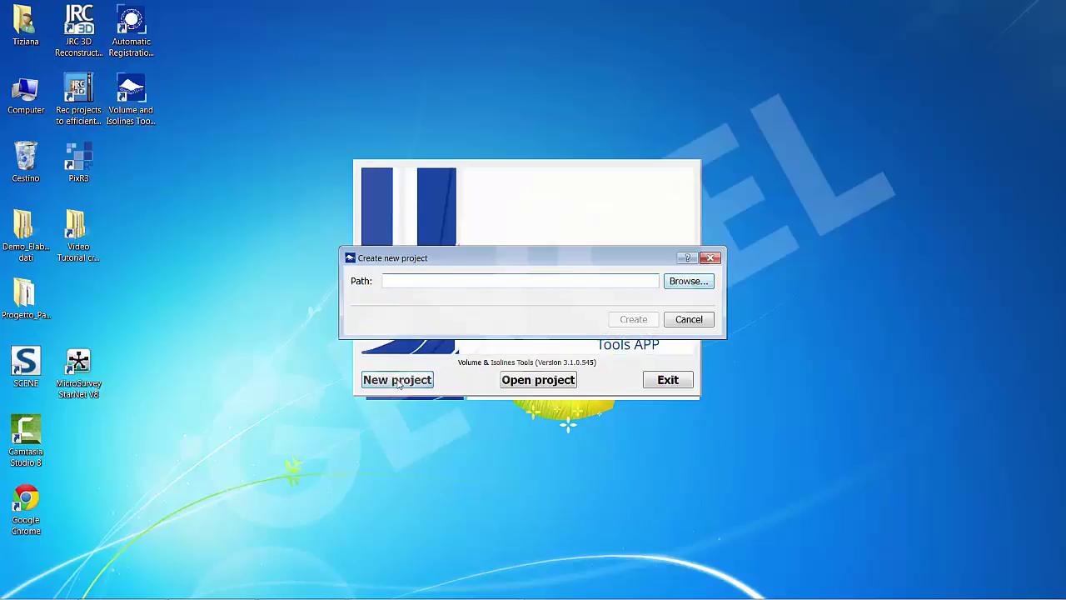
left_click(688, 281)
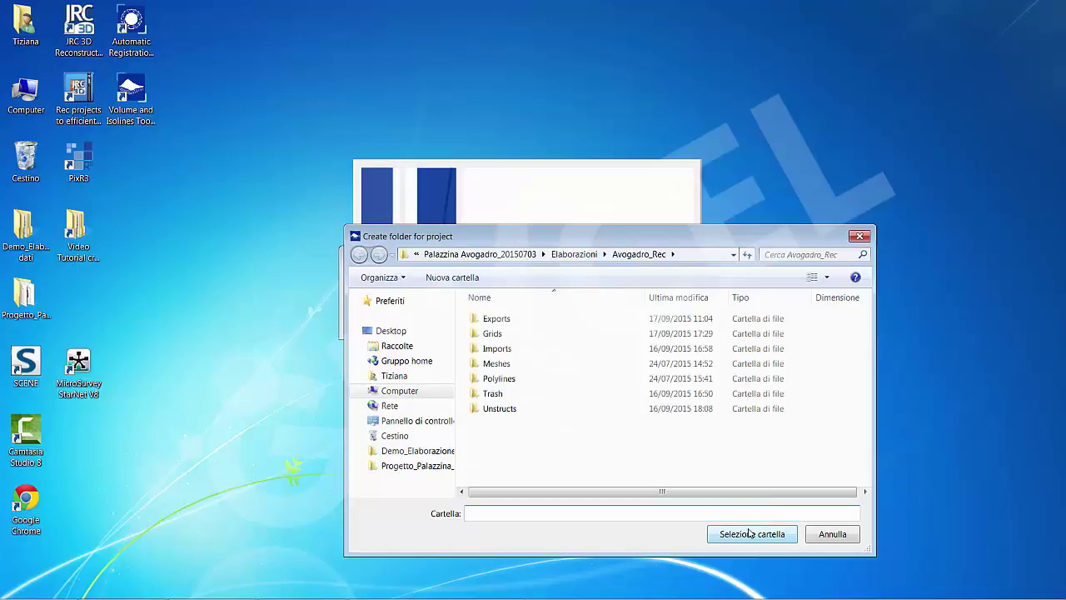
left_click(392, 332)
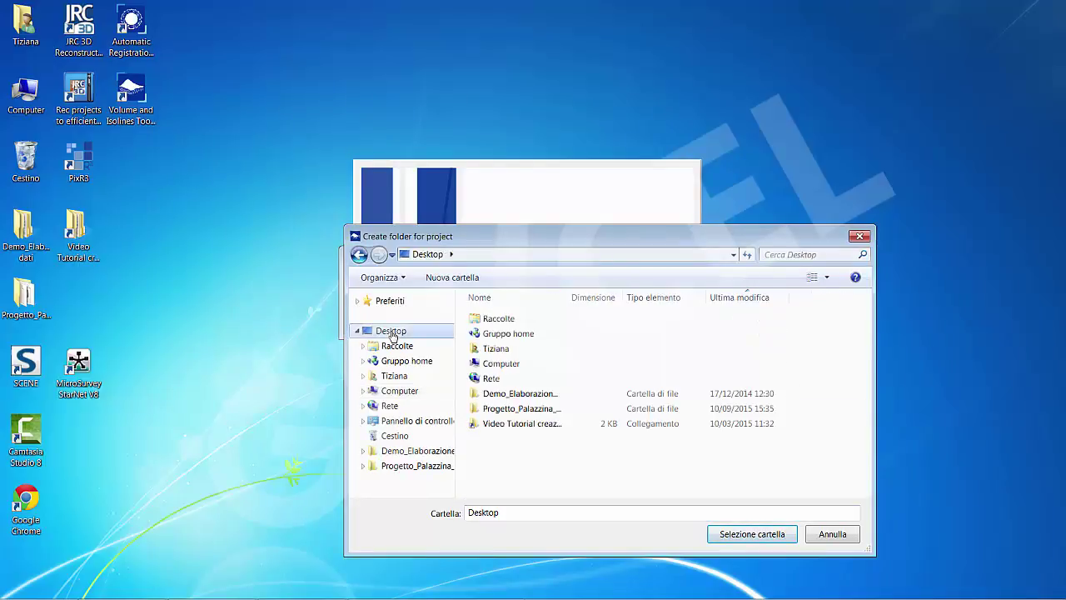
left_click(449, 278)
type("Stock_Pile")
left_click(770, 538)
left_click(771, 537)
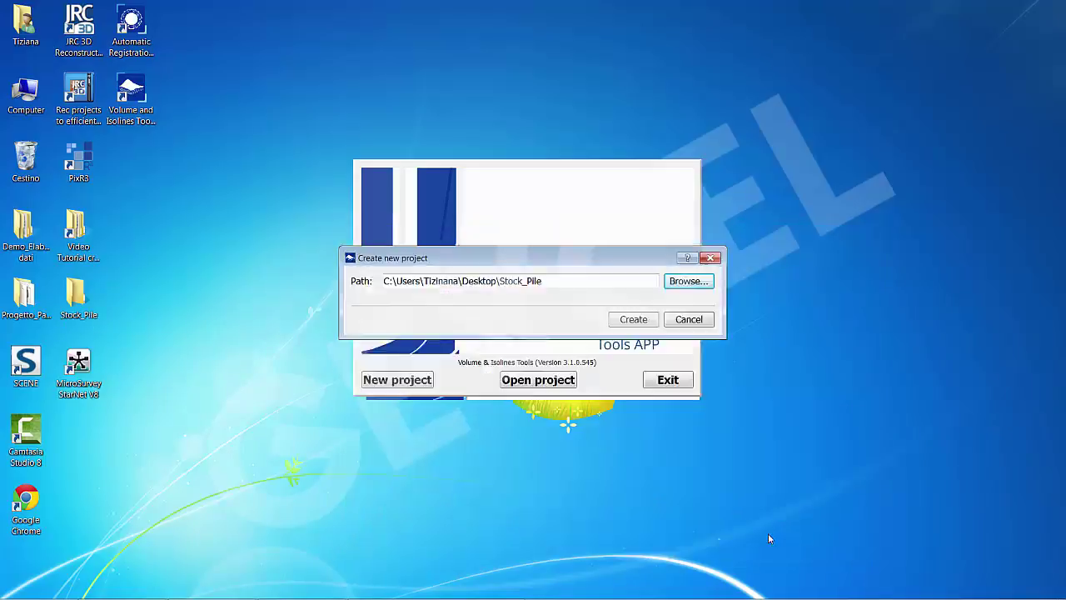
left_click(633, 319)
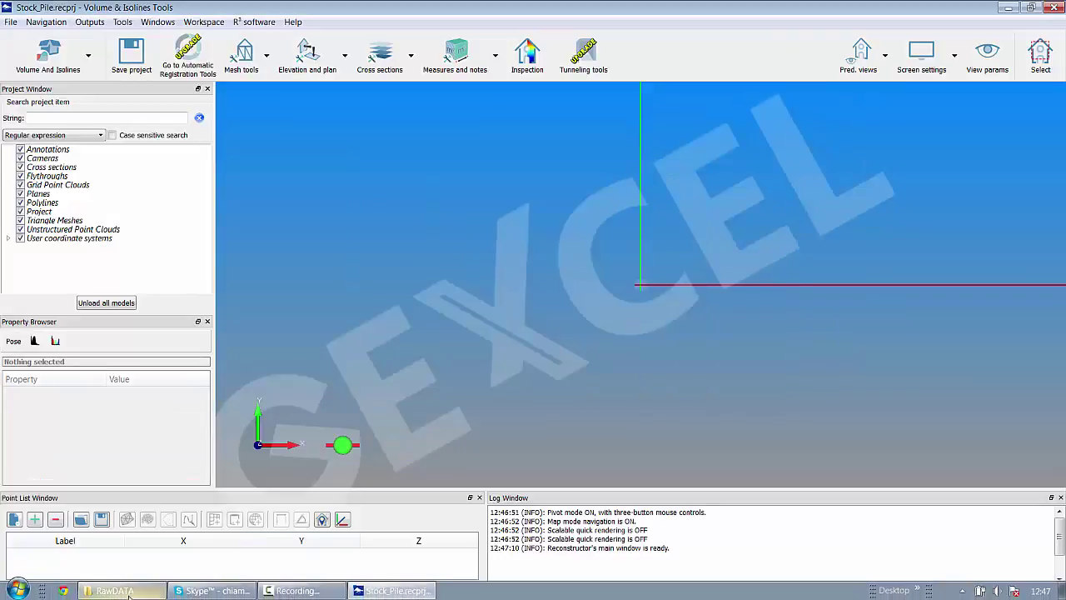
Select TUV_SCAN080–100.fls in RawDATA and drop all 20 scans into the 3D view to import them.
left_click(128, 593)
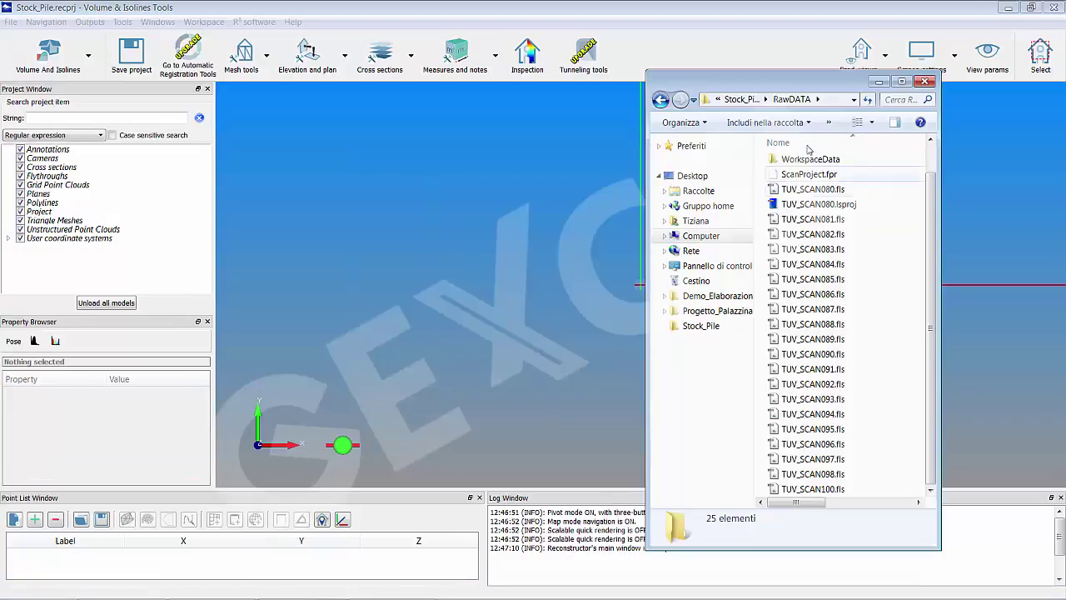
left_click(804, 191)
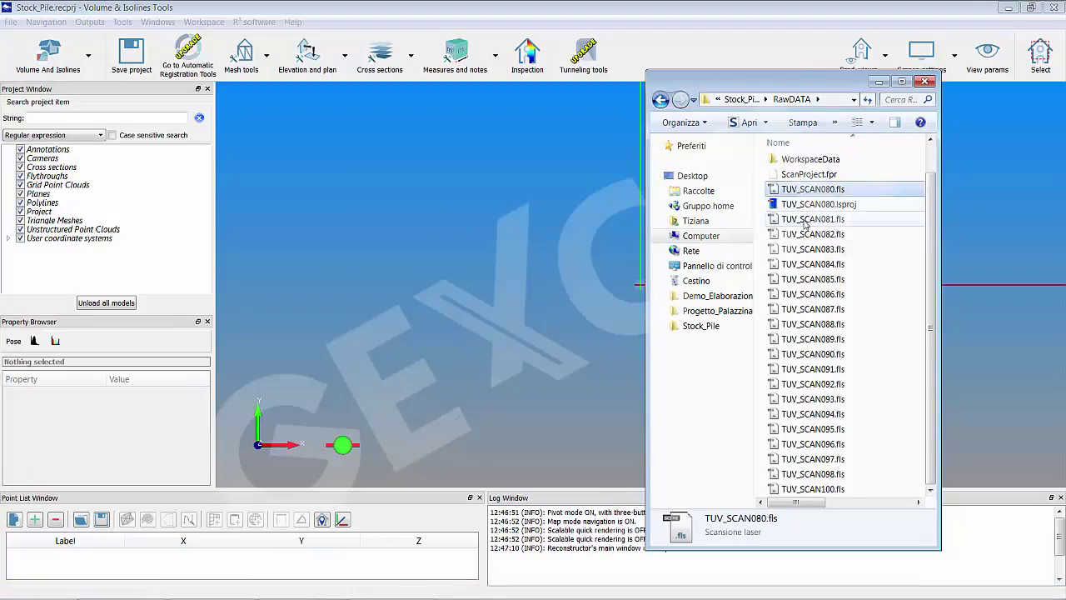
left_click(805, 220, "ctrl")
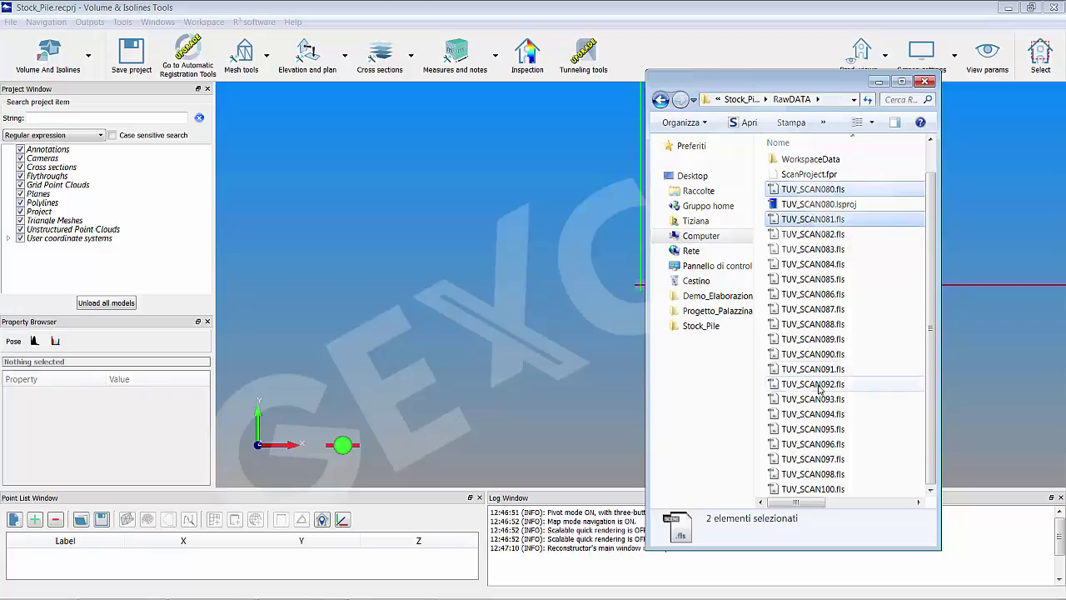
left_click(812, 489, "shift")
left_click_drag(798, 331, 553, 268)
left_click_drag(469, 289, 469, 289)
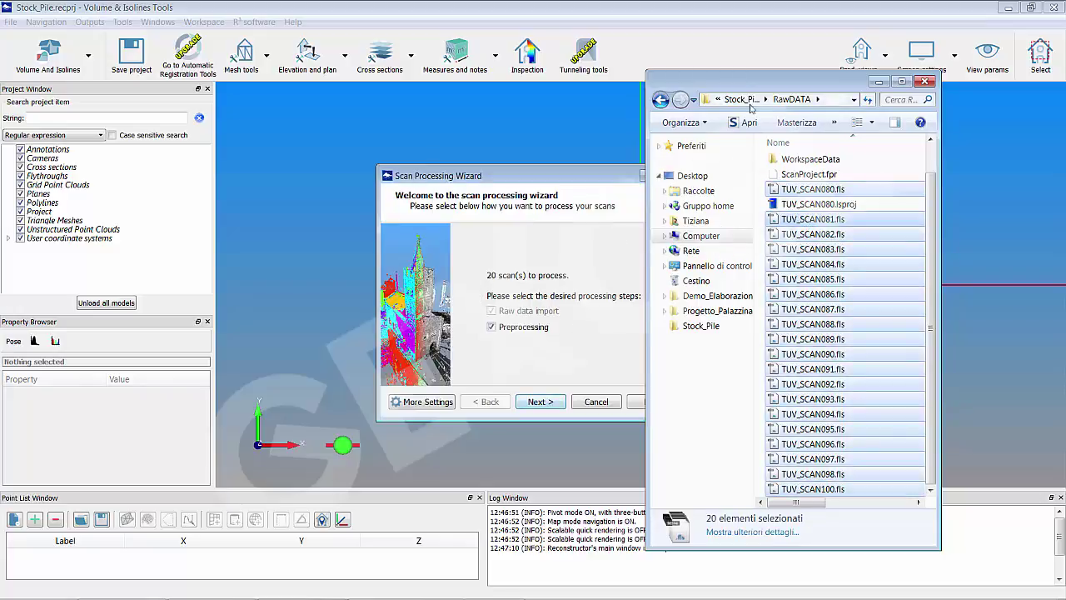
left_click(879, 81)
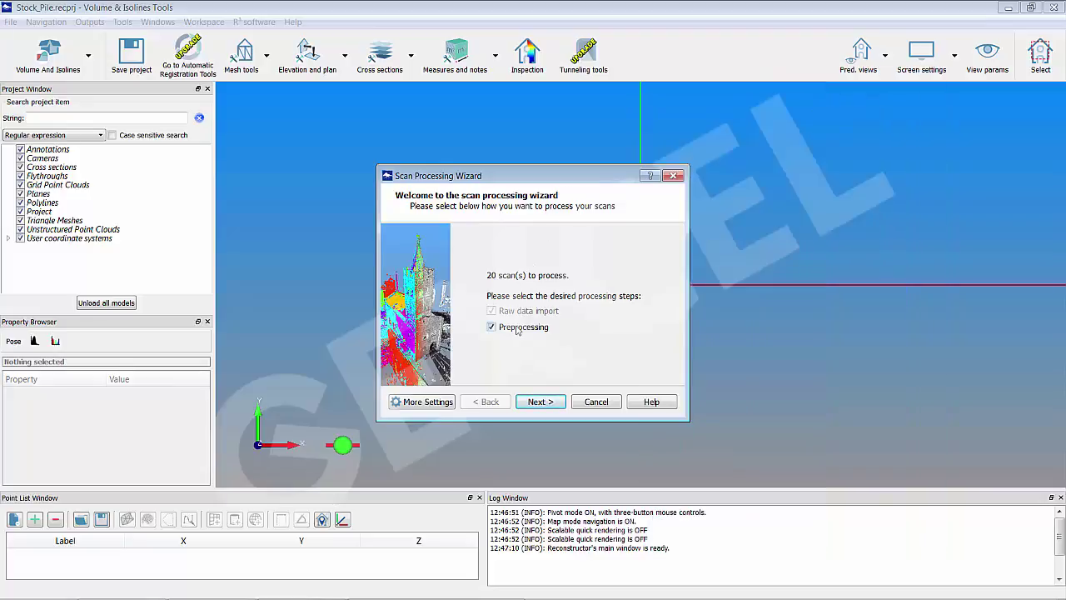
Open More Settings and show the Importing options (subsampling 1, FLS colour, IXF auto-trim).
left_click(425, 401)
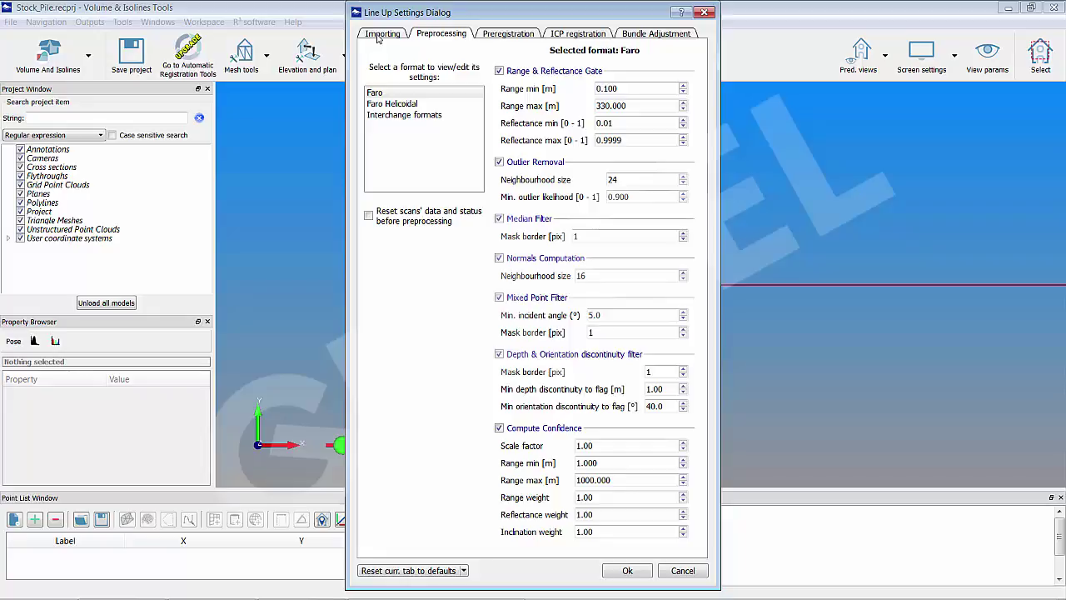
left_click(379, 37)
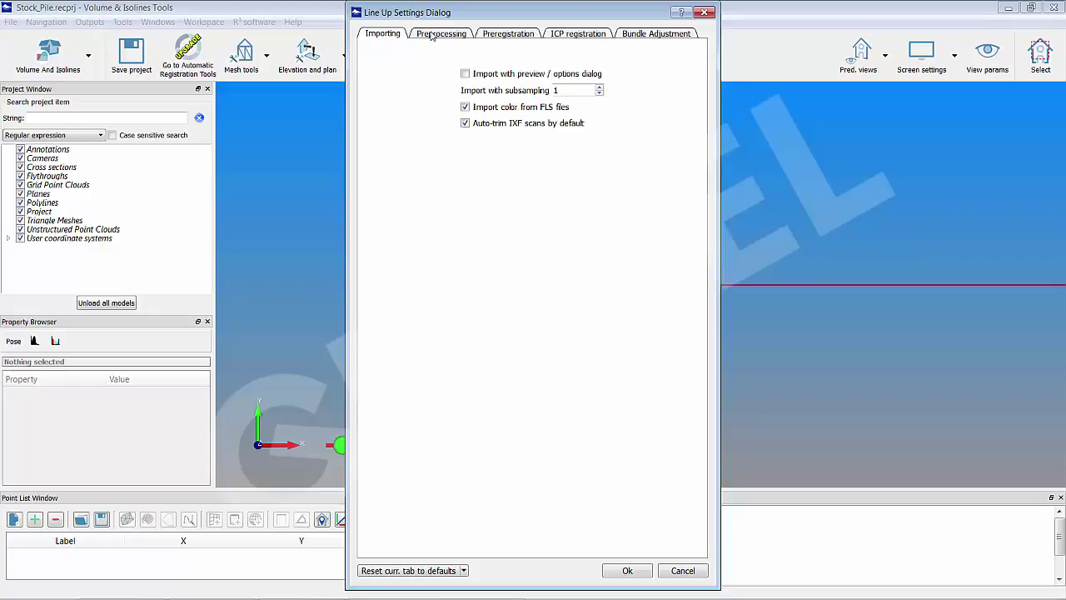
Accept the line-up settings, process all 20 scans, then select TUV SCAN080 in the tree.
left_click(628, 571)
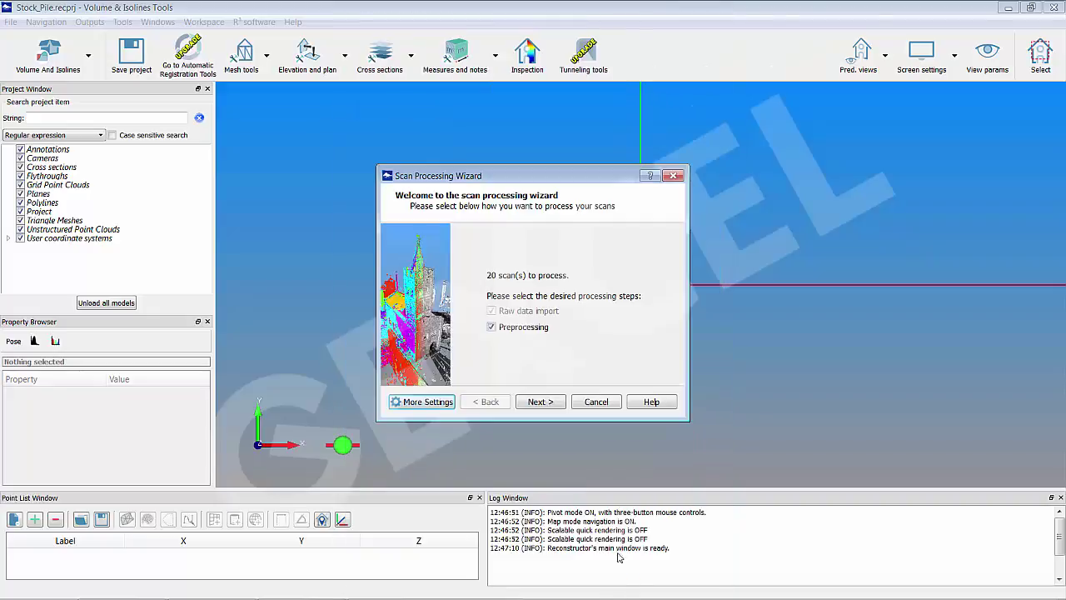
left_click(539, 401)
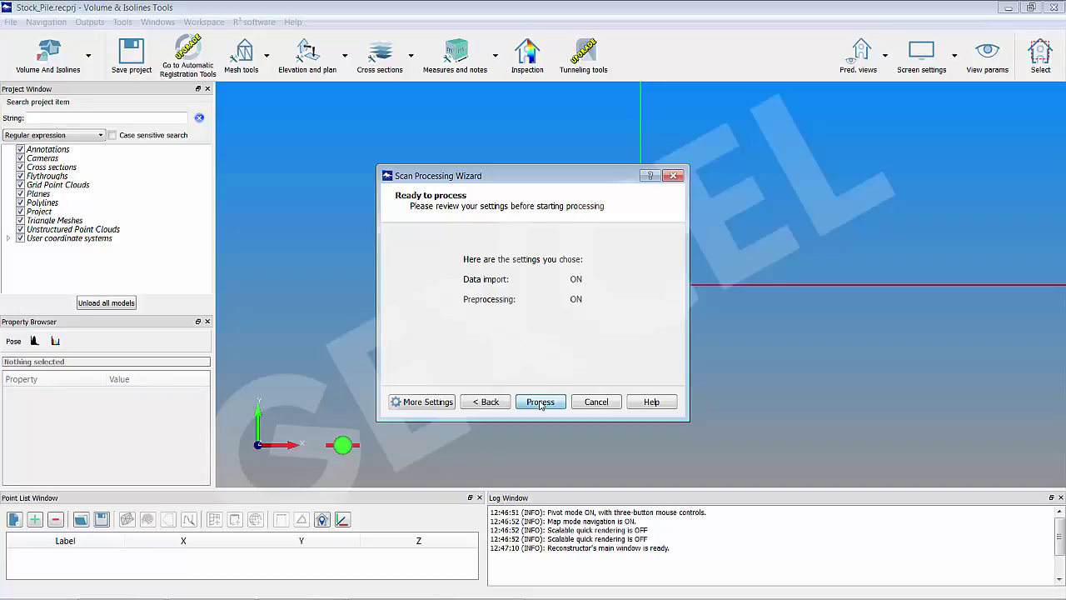
left_click(540, 402)
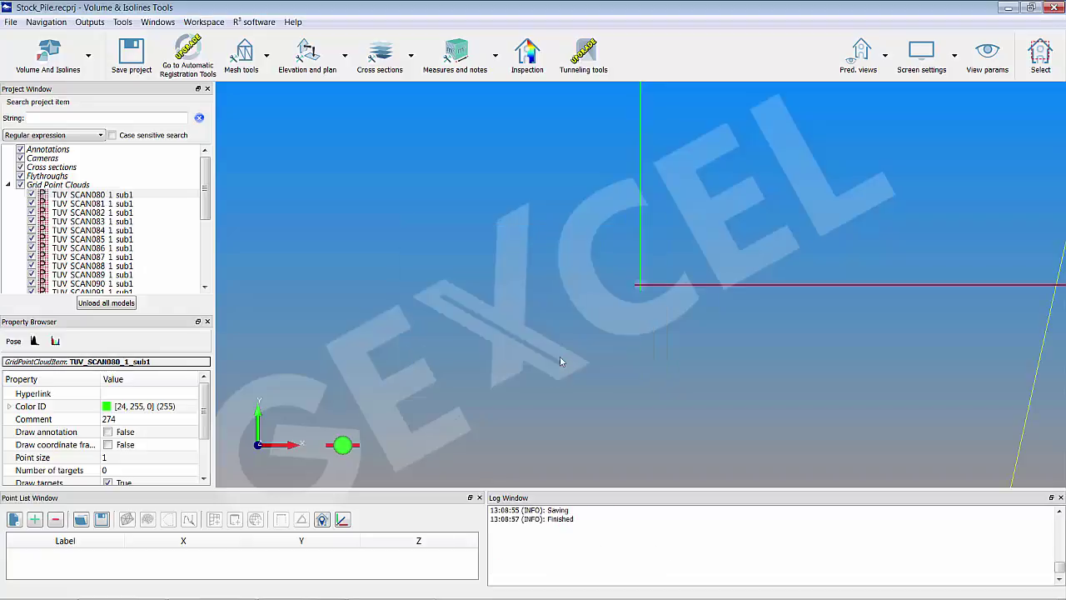
left_click(83, 195)
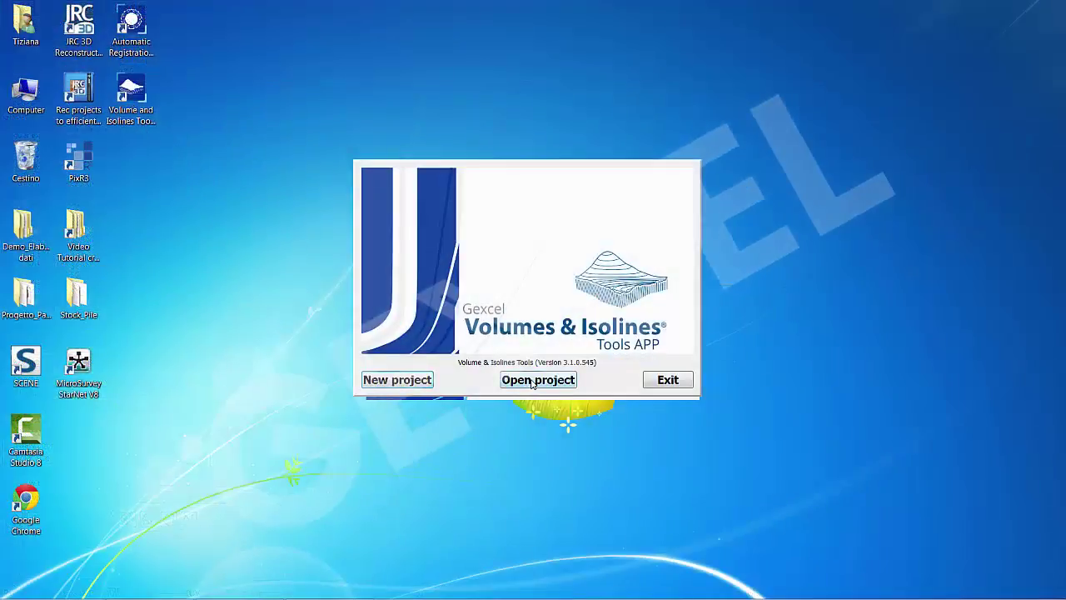
Open Stock_Pile.recprj from the start window's Open project dialog.
left_click(532, 381)
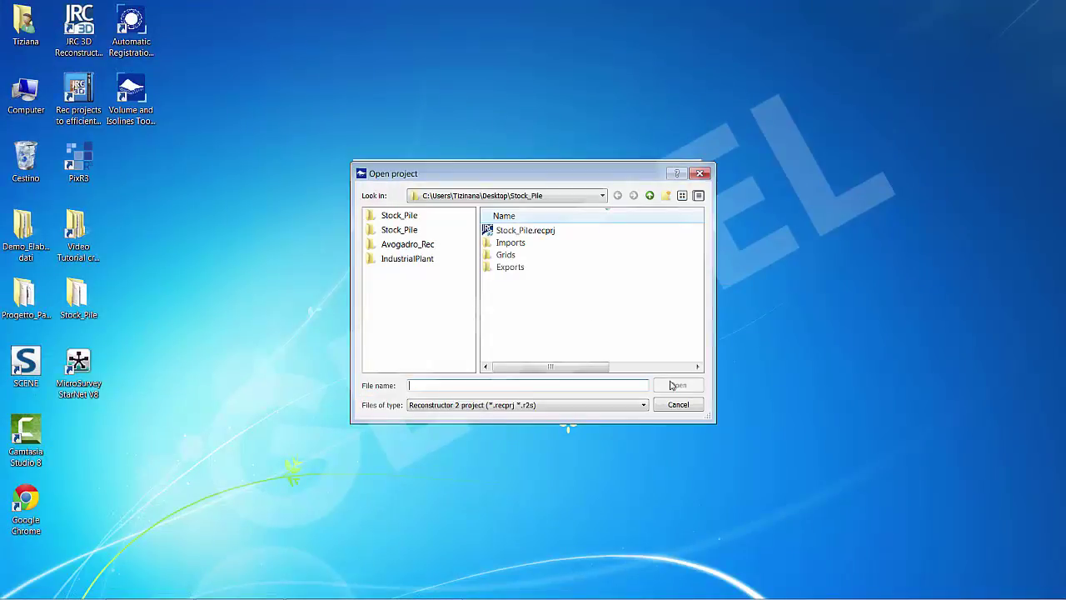
left_click(531, 231)
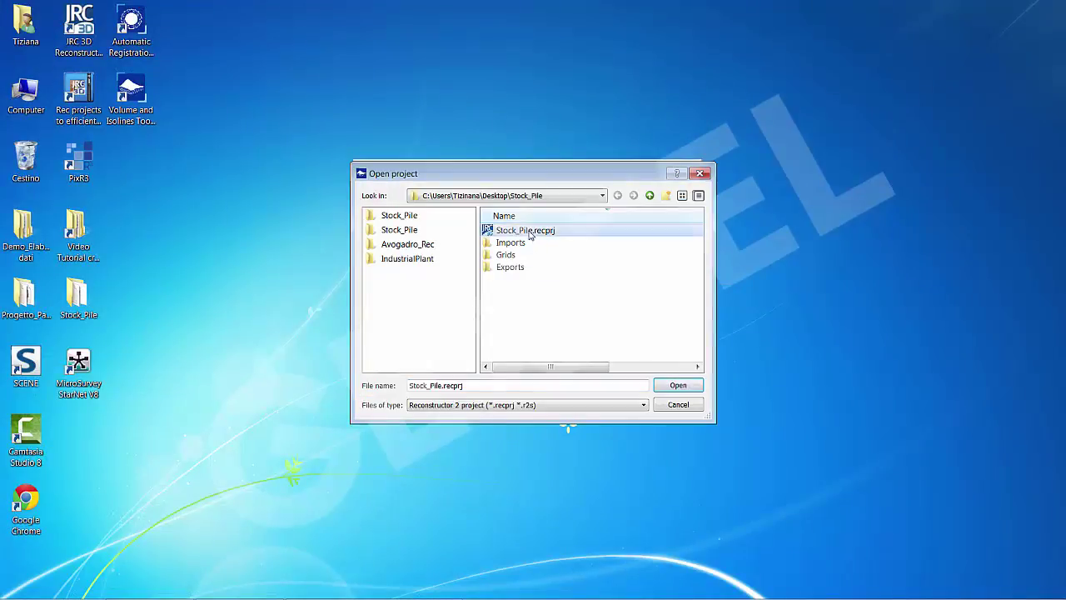
left_click(677, 386)
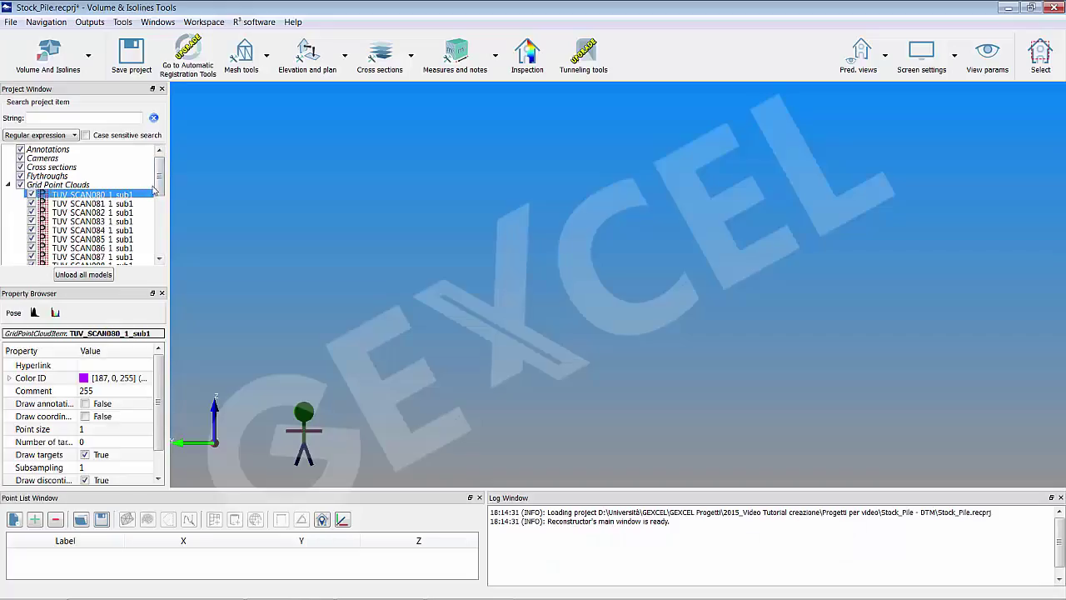
Select scans TUV SCAN080 through SCAN100 in the tree and load their point data.
left_click_drag(163, 187, 162, 240)
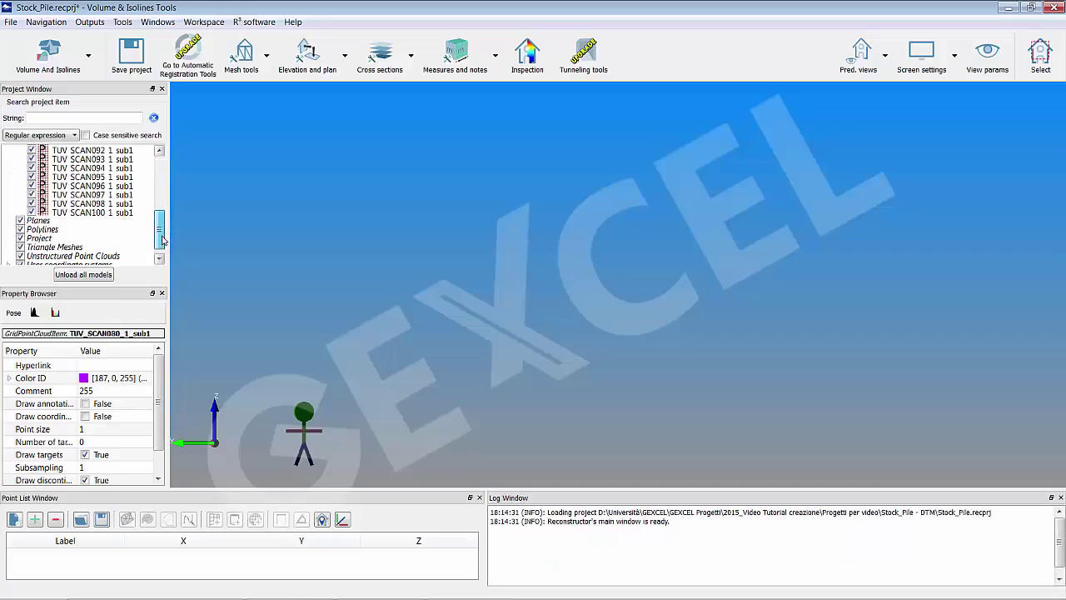
left_click(125, 213, "shift")
right_click(125, 215)
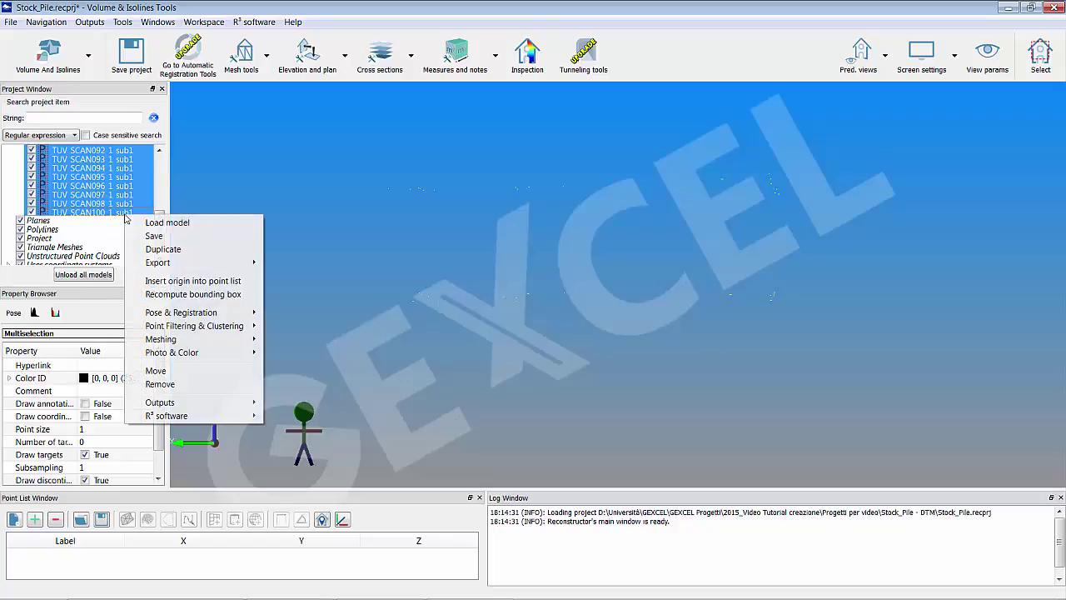
left_click(146, 220)
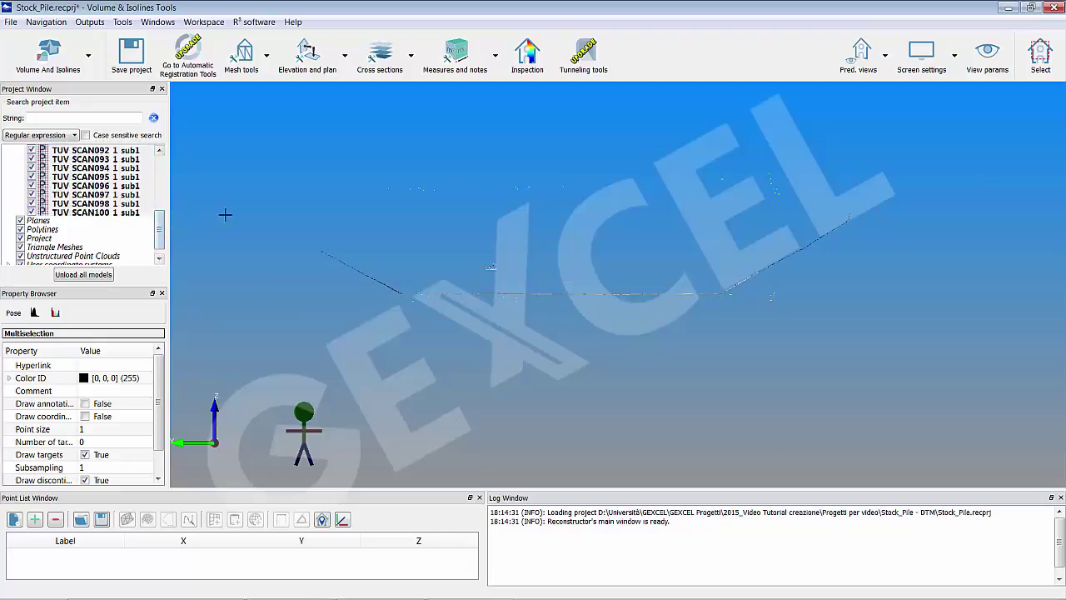
Reset the camera to the Default view showing all scans.
left_click(869, 80)
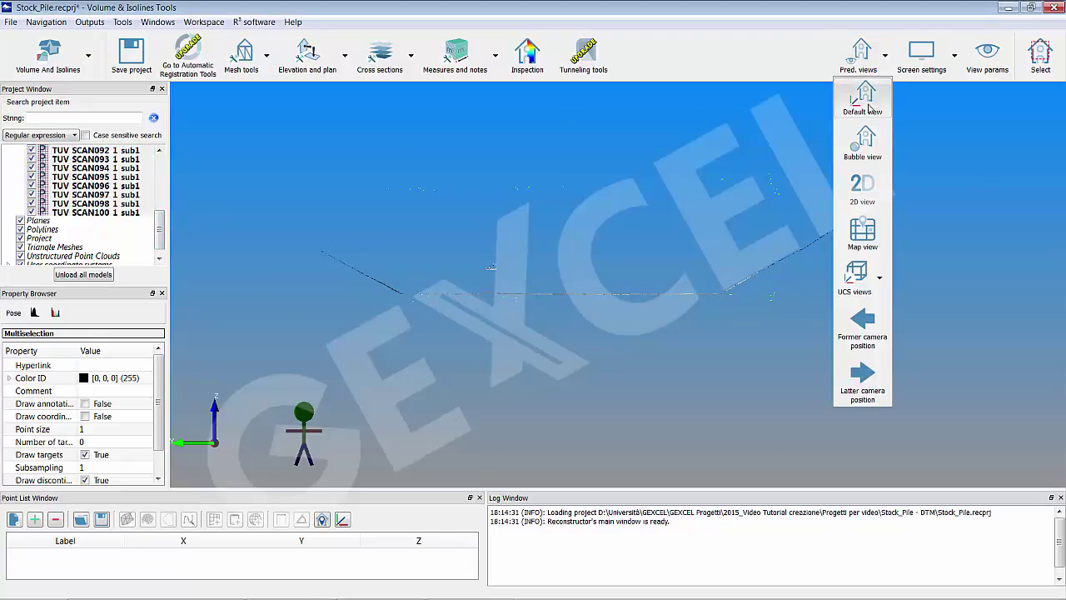
left_click(866, 104)
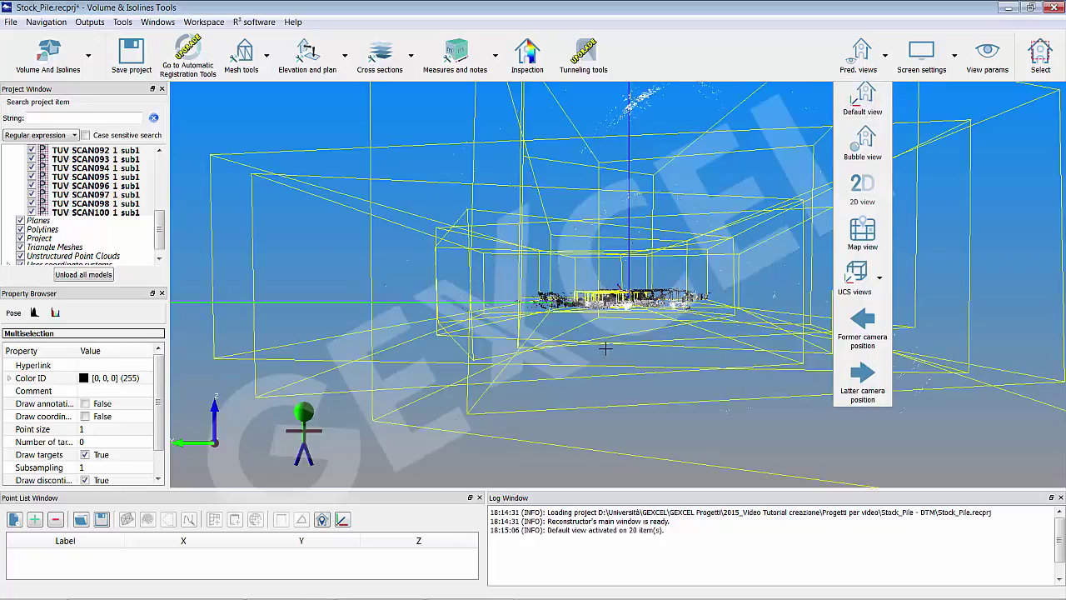
scroll(605, 350, "up", 3)
Switch to Map view and zoom in until the stockpile fills the view.
left_click(870, 71)
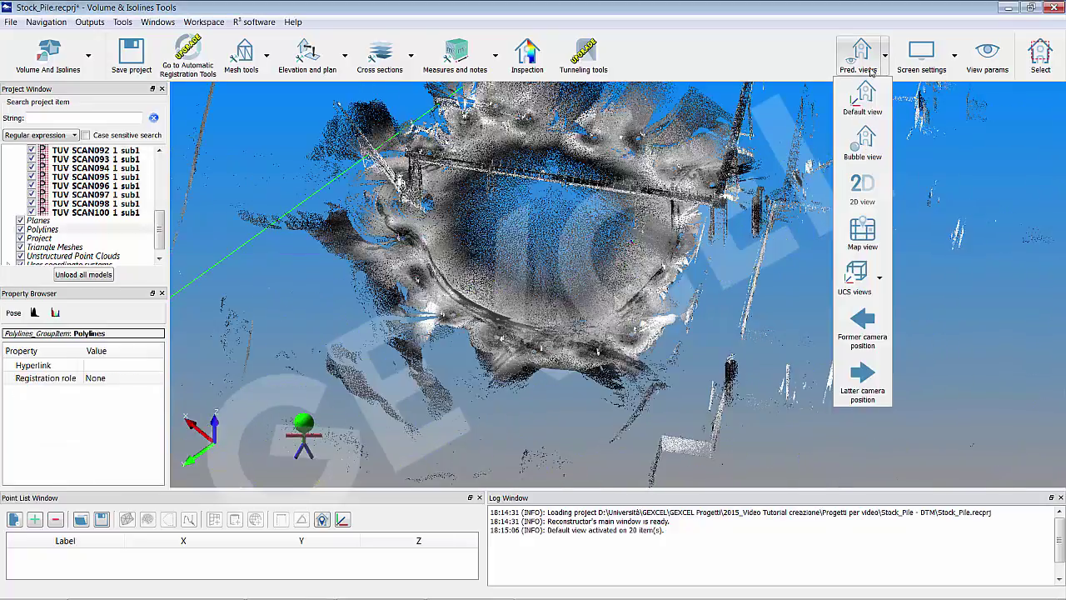
left_click(864, 232)
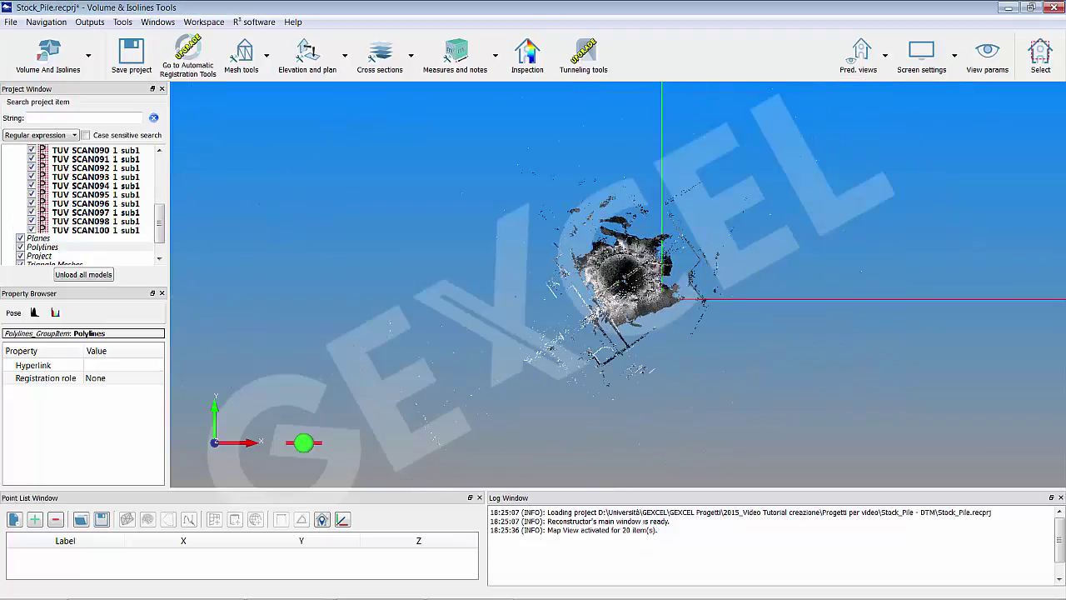
scroll(633, 275, "up", 5)
scroll(617, 284, "up", 6)
scroll(614, 284, "up", 2)
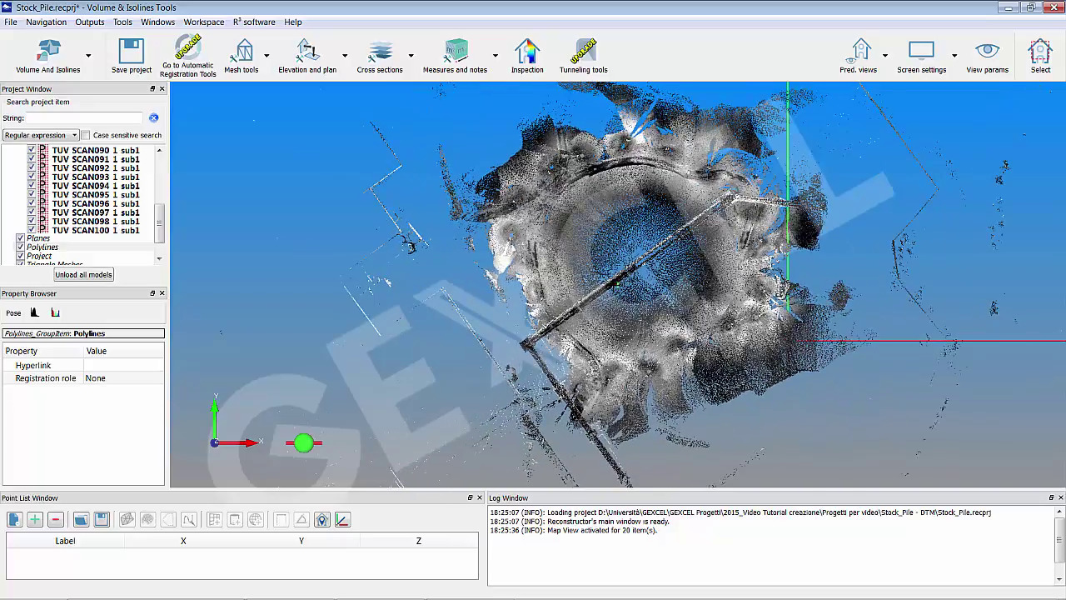
scroll(616, 284, "up", 1)
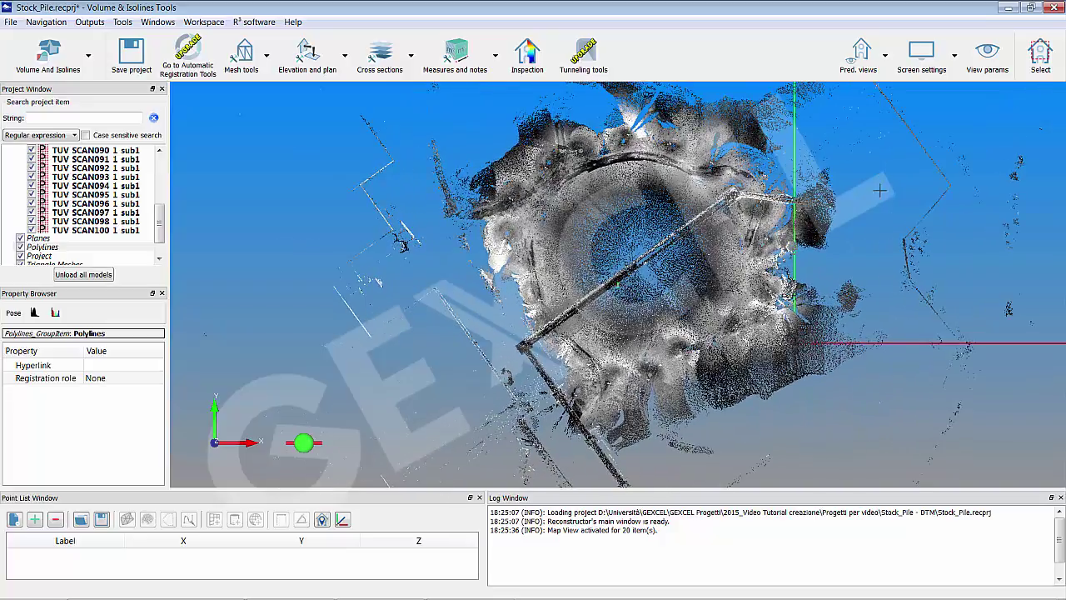
Turn on point selection with the freehand Lasso shape.
left_click(1040, 66)
left_click(1039, 60)
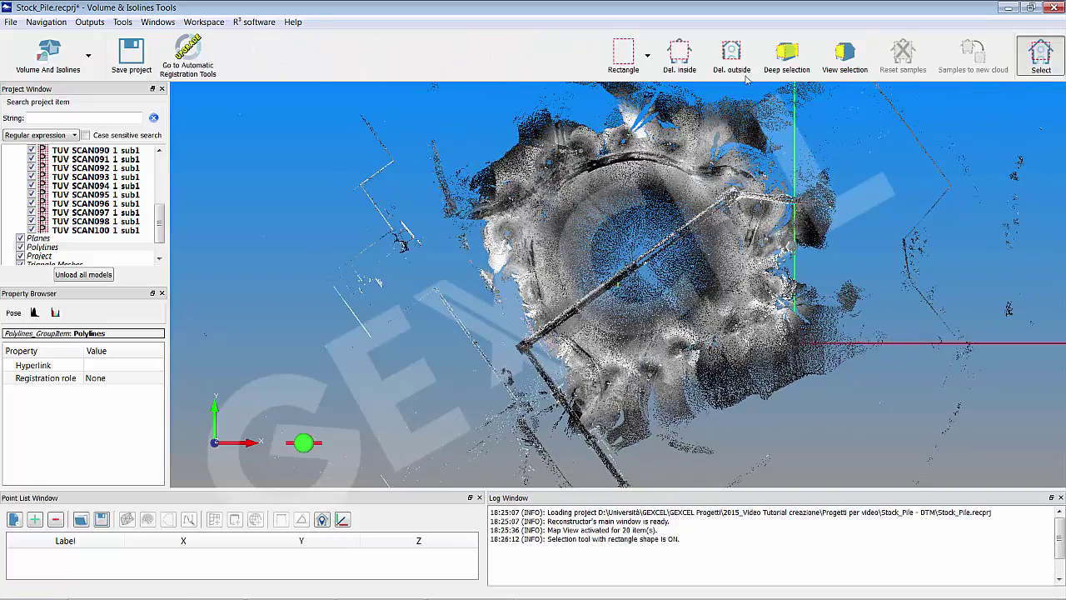
left_click(648, 58)
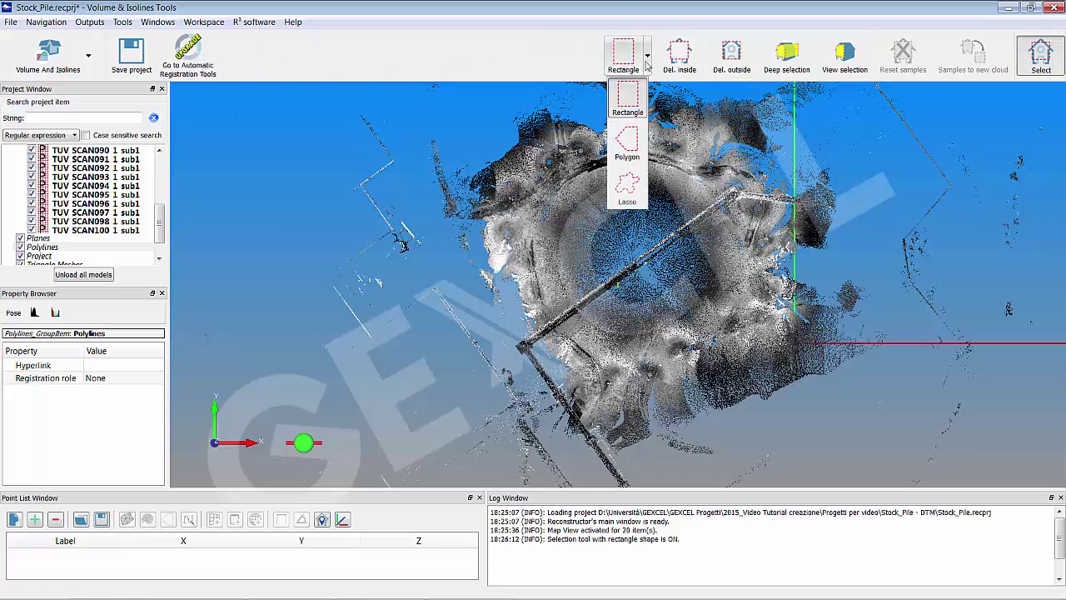
left_click(628, 189)
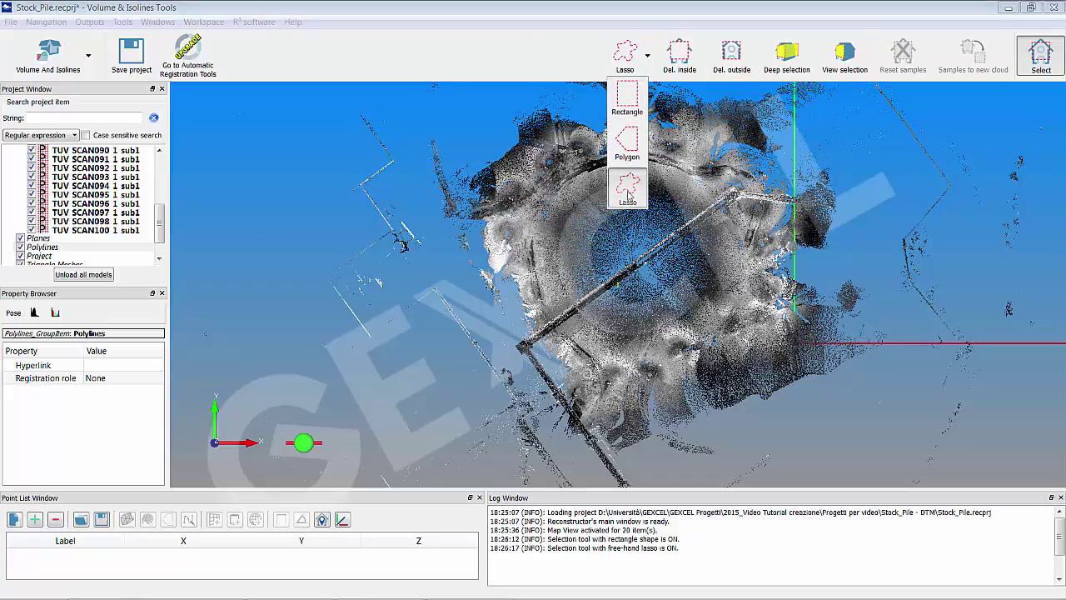
left_click(548, 160)
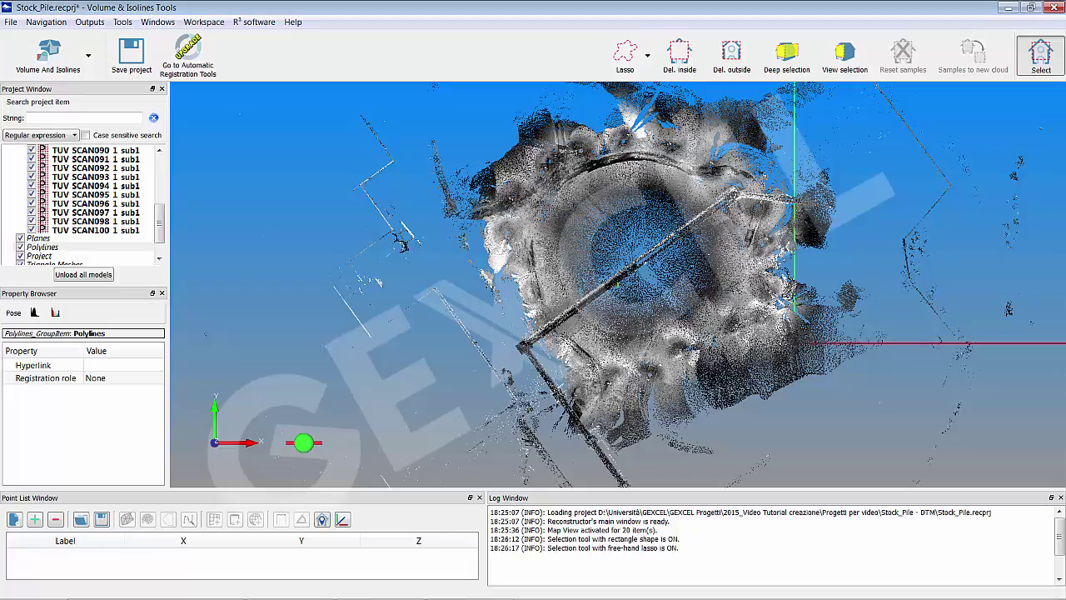
Lasso around the stockpile and delete all points outside it, 16,479,124 points removed.
mouse_move(673, 133)
left_mouse_down()
mouse_move(768, 129)
mouse_move(828, 194)
mouse_move(830, 256)
mouse_move(821, 299)
mouse_move(783, 343)
mouse_move(715, 385)
mouse_move(642, 399)
mouse_move(558, 378)
mouse_move(518, 302)
mouse_move(508, 217)
mouse_move(541, 172)
mouse_move(658, 137)
left_mouse_up()
left_click(729, 57)
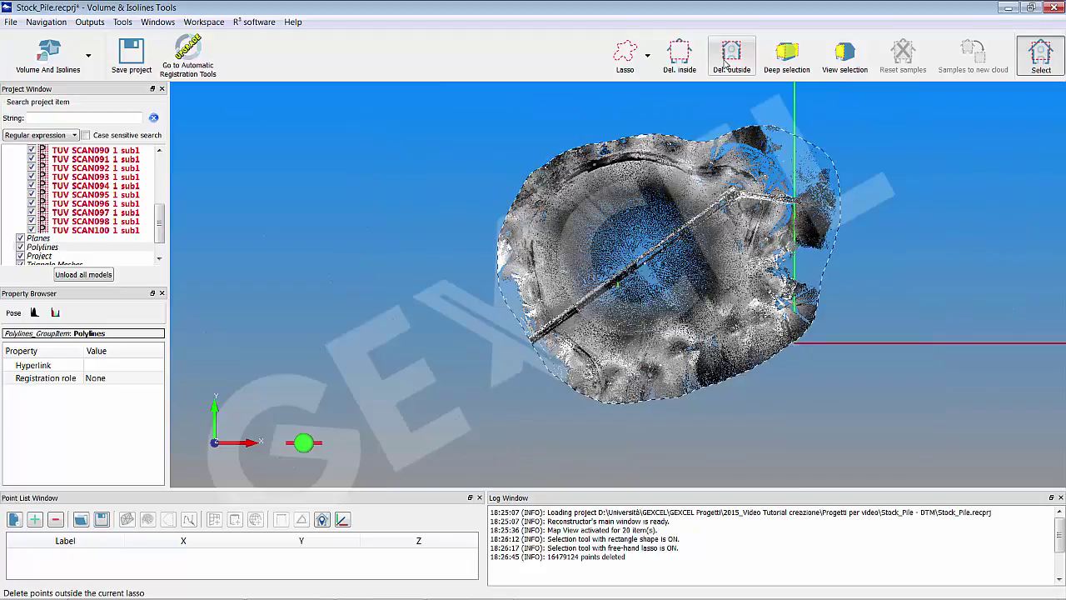
left_click(1043, 58)
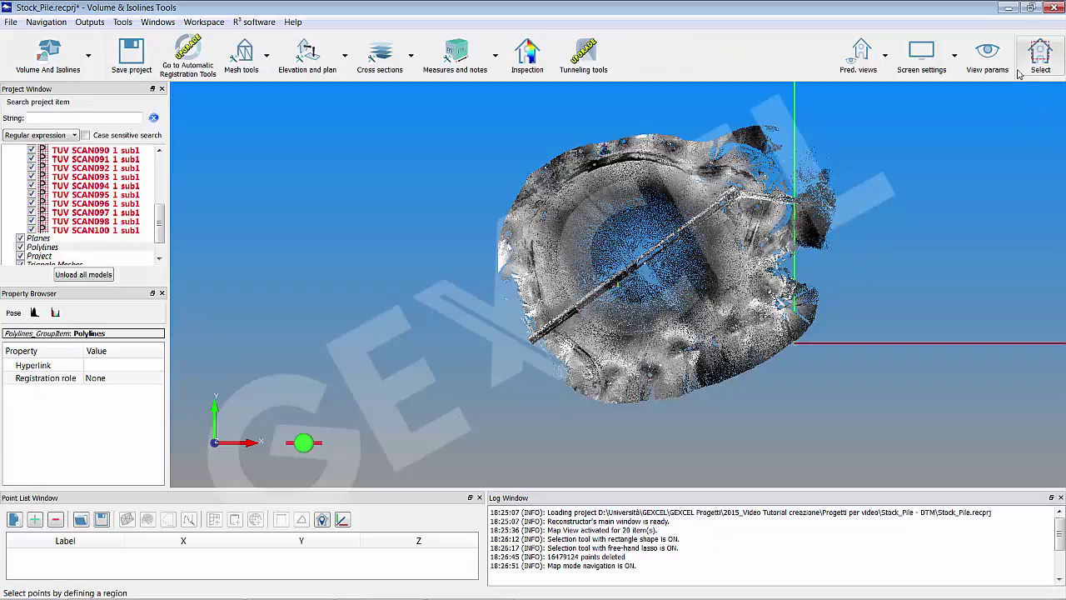
Show the stockpile in the UCS Front view and switch to walk navigation.
left_click(873, 74)
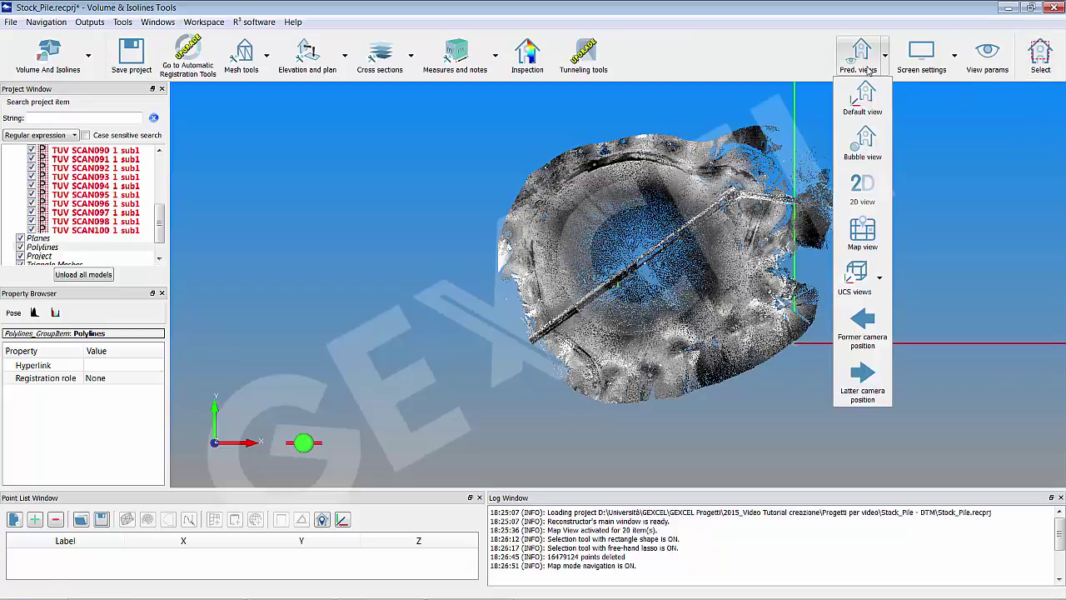
left_click(863, 273)
left_click(635, 278)
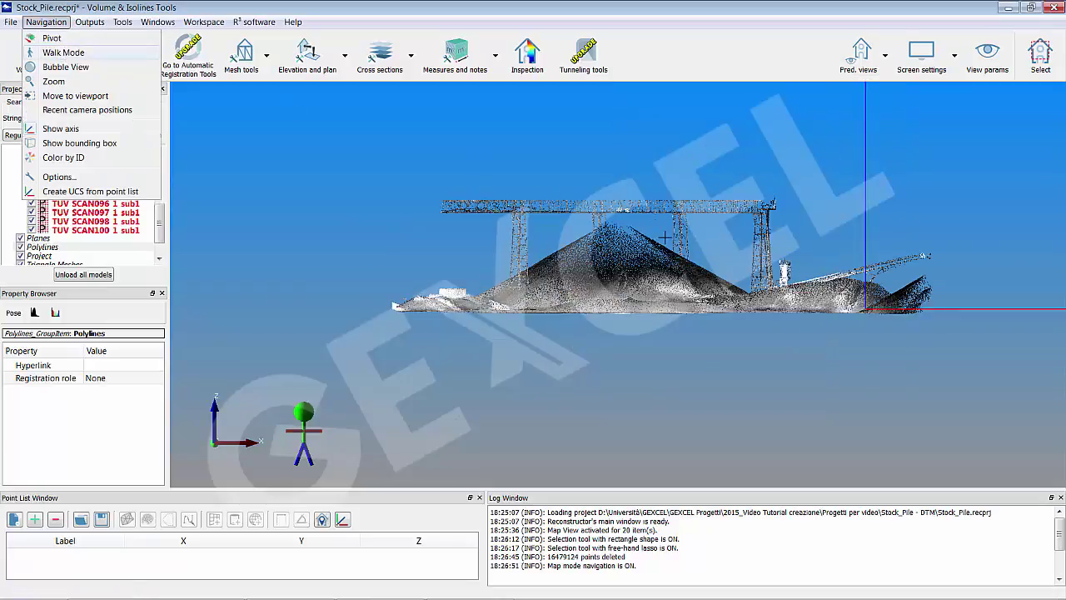
left_click(655, 278)
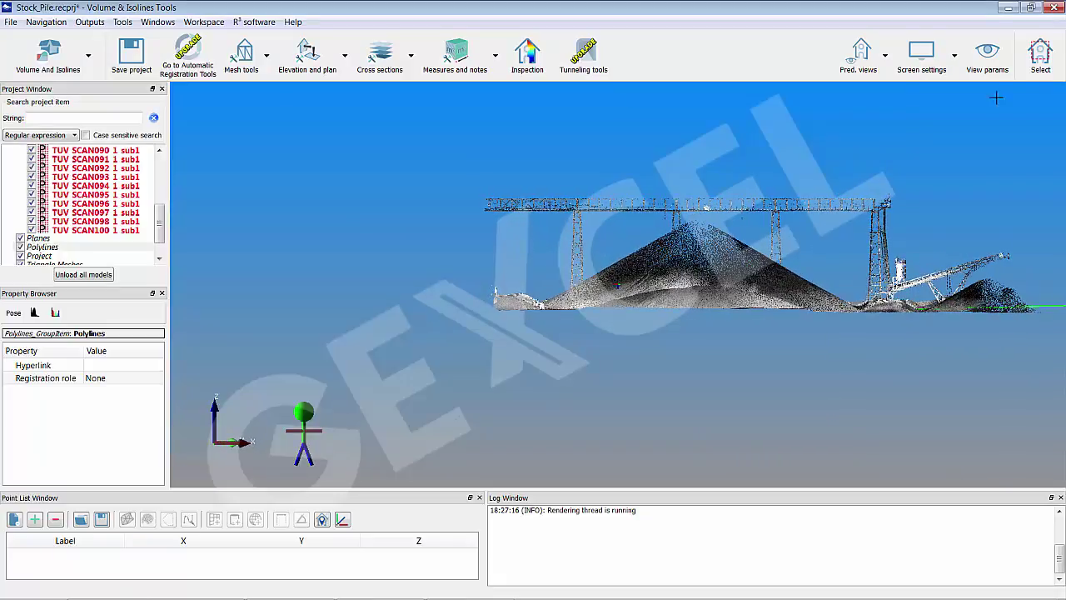
Turn on point selection with the Polygon shape.
left_click(1040, 55)
left_click(647, 55)
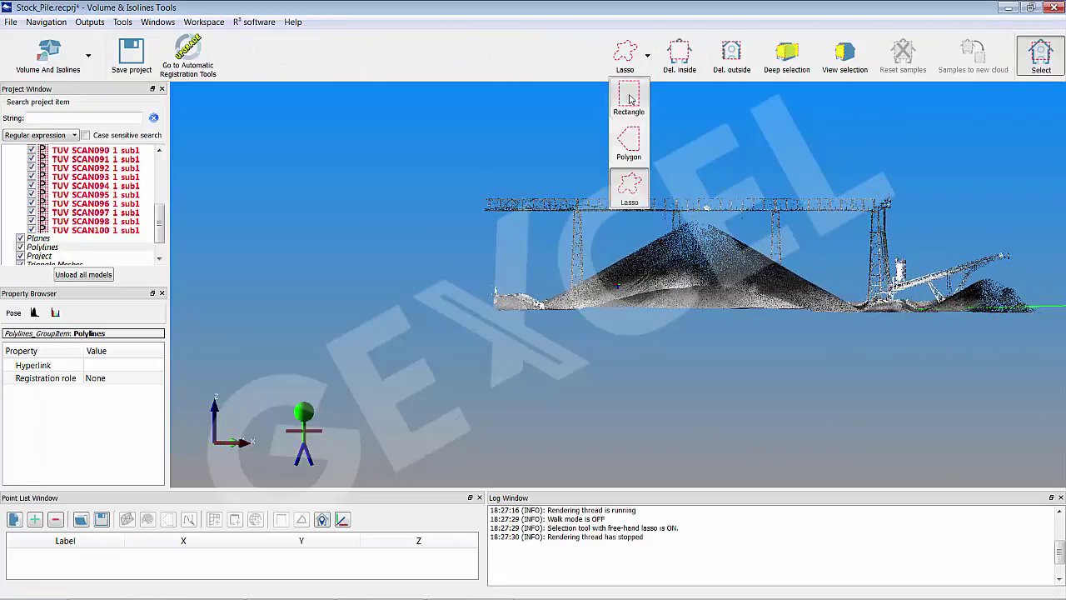
left_click(629, 144)
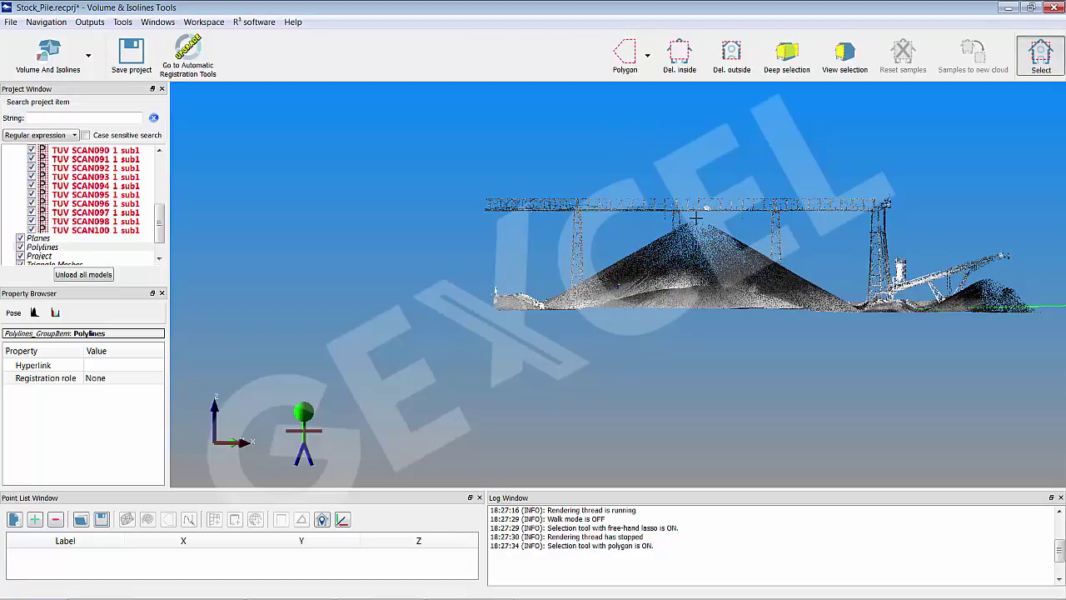
Draw a four-corner polygon around the crane and delete the points inside it.
left_click(557, 297)
left_click(448, 179)
left_click(864, 182)
left_click(845, 302)
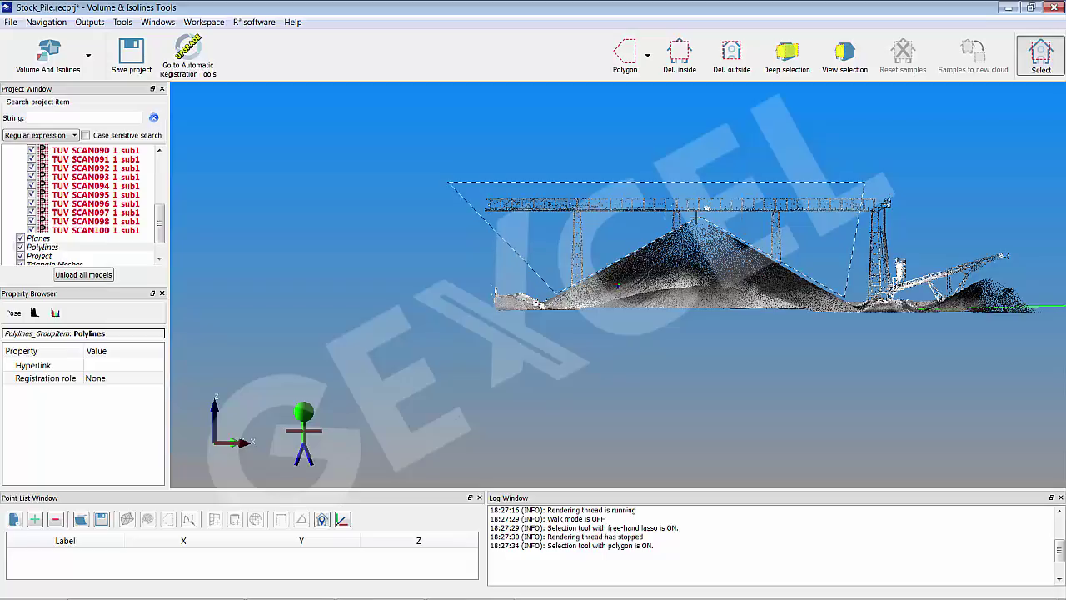
left_click(682, 60)
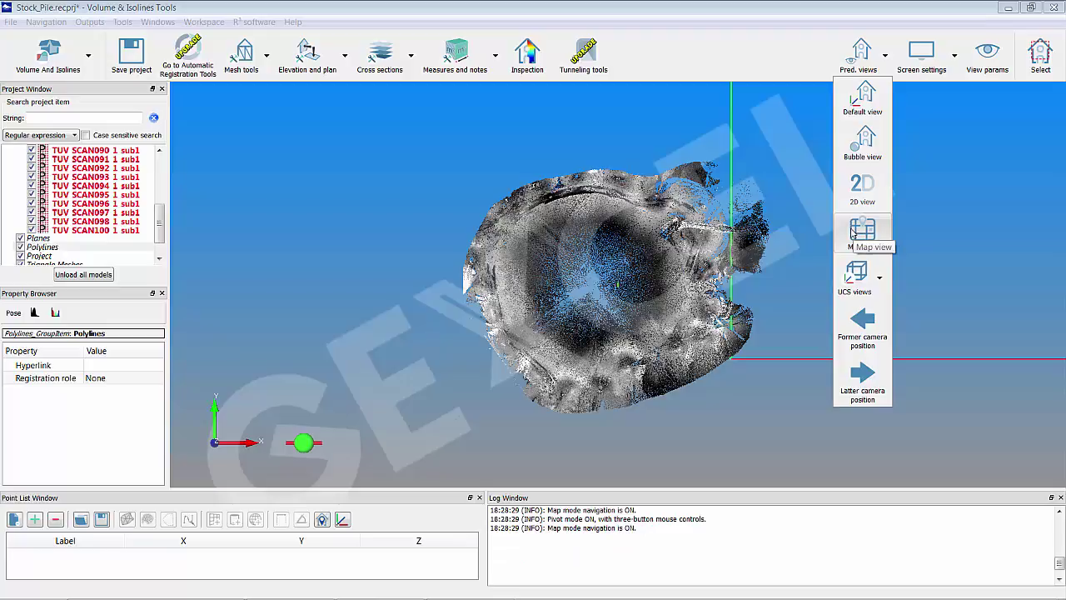
Pick rim points 1 through 10 across the pile's top and down its right side.
left_click(236, 191)
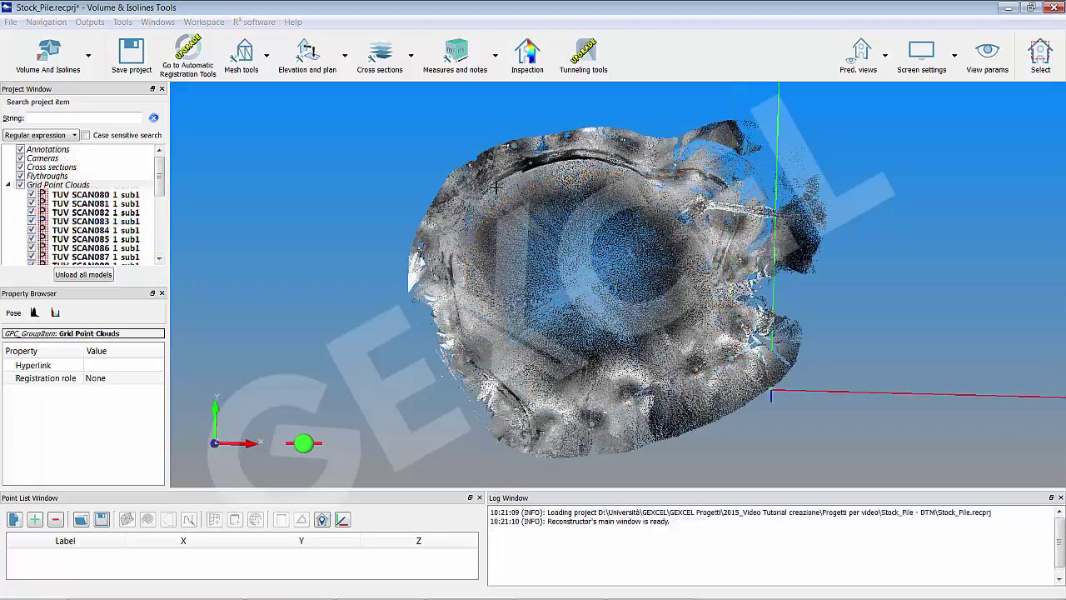
left_click(510, 171)
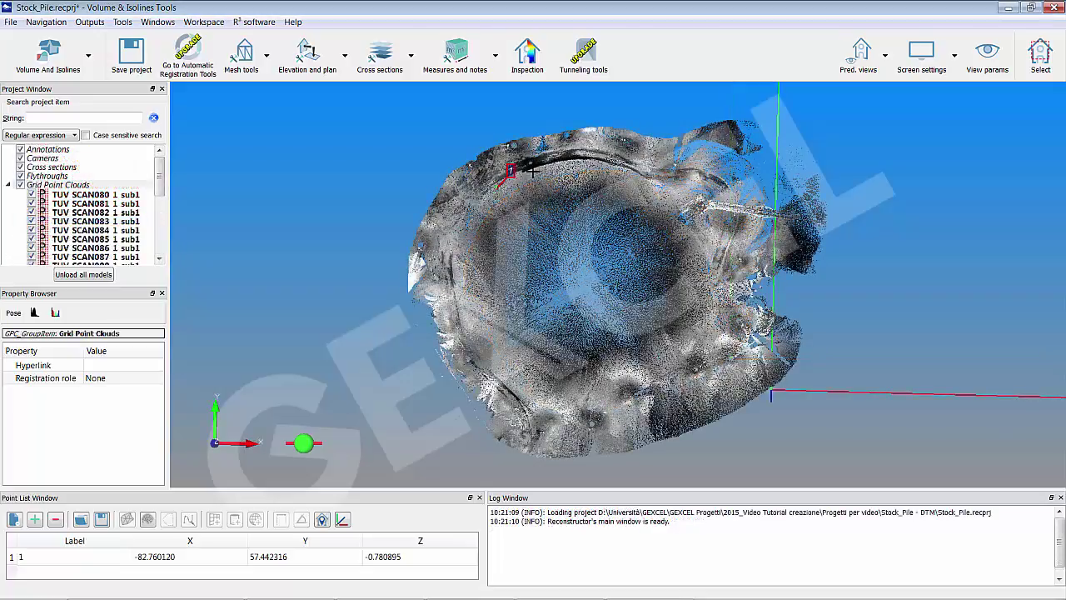
left_click(537, 167)
left_click(585, 159)
left_click(621, 163)
left_click(651, 178)
left_click(671, 203)
left_click(693, 232)
left_click(707, 254)
left_click(706, 290)
left_click(704, 323)
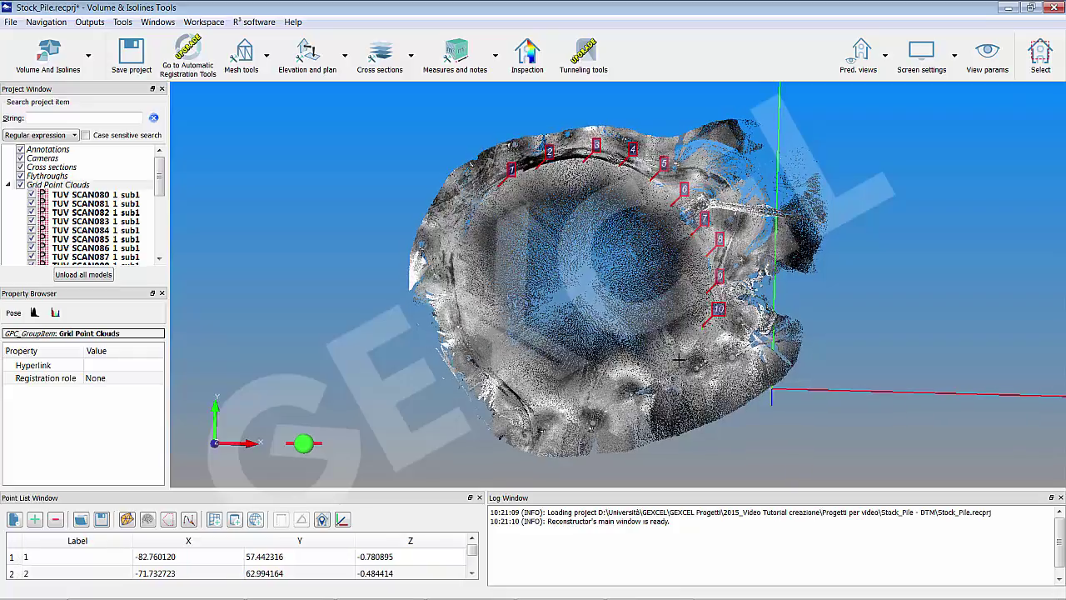
Pick points 11 through 21 along the lower and left edges, ending near point 1.
left_click(679, 359)
left_click(653, 379)
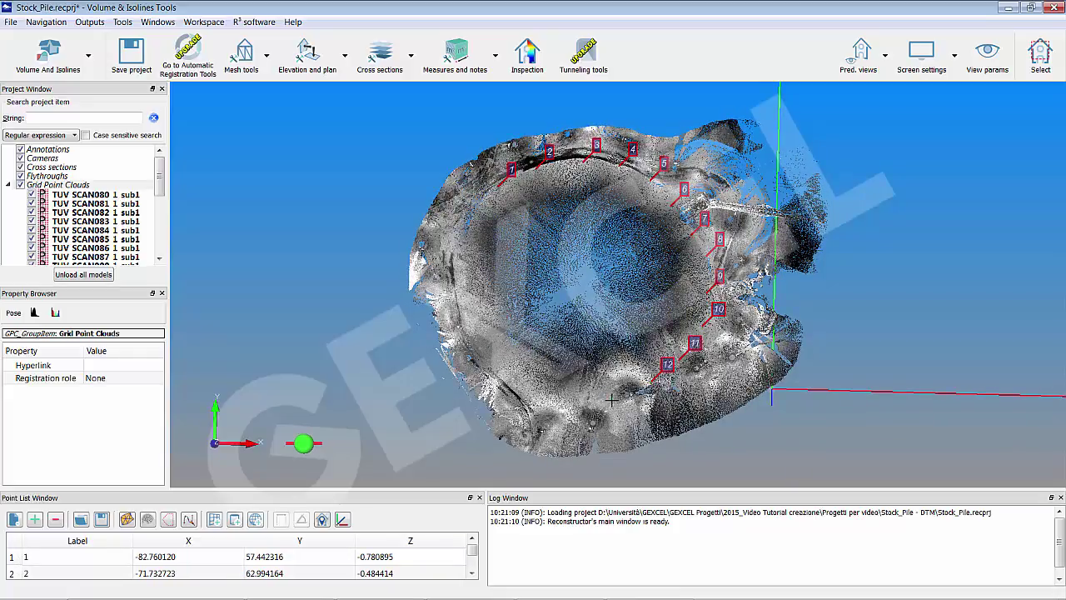
left_click(614, 399)
left_click(585, 405)
left_click(544, 399)
left_click(501, 375)
left_click(472, 348)
left_click(466, 309)
left_click(457, 268)
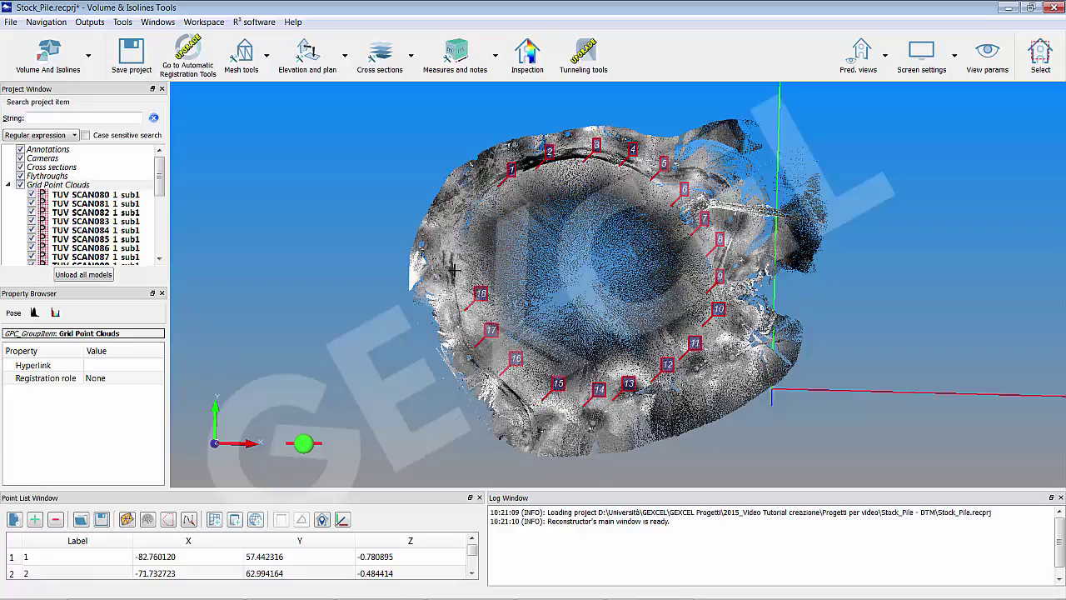
left_click(471, 226)
left_click(490, 192)
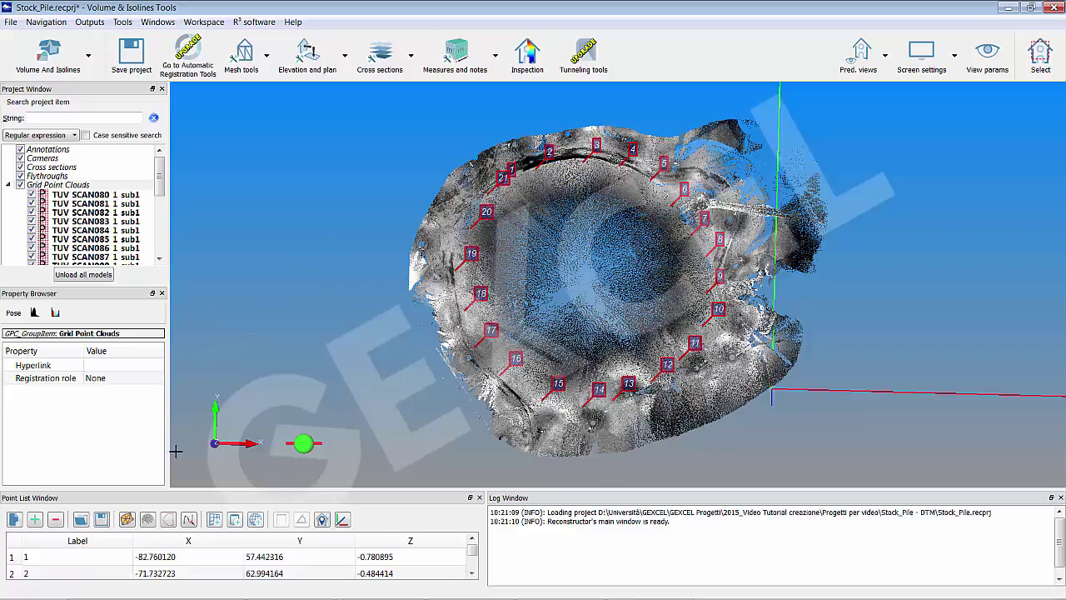
Build closed Polyline 903 from the 21 picked rim points.
left_click(168, 520)
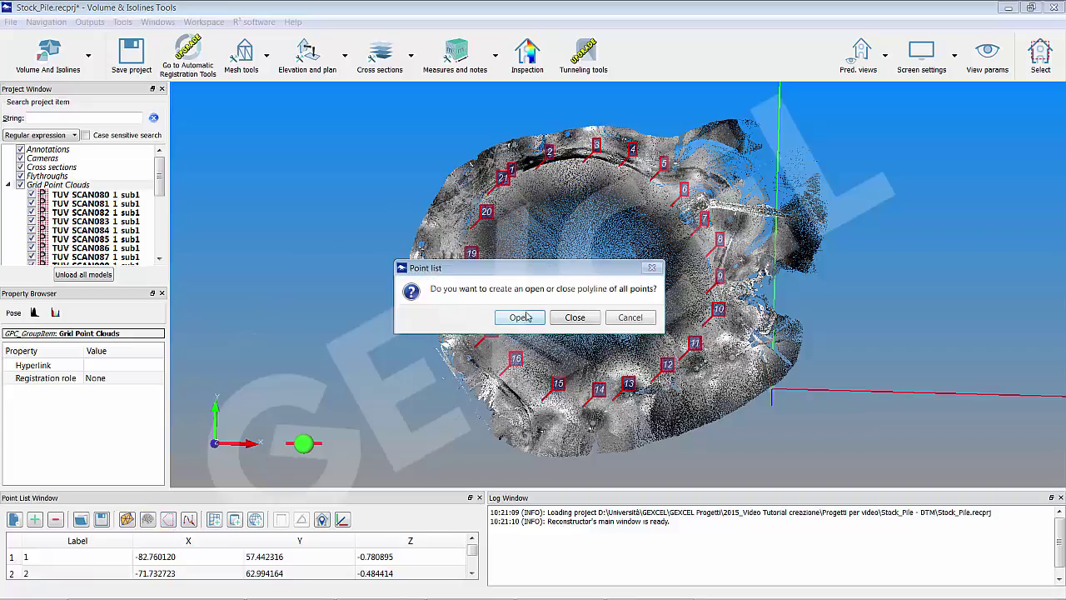
left_click(575, 317)
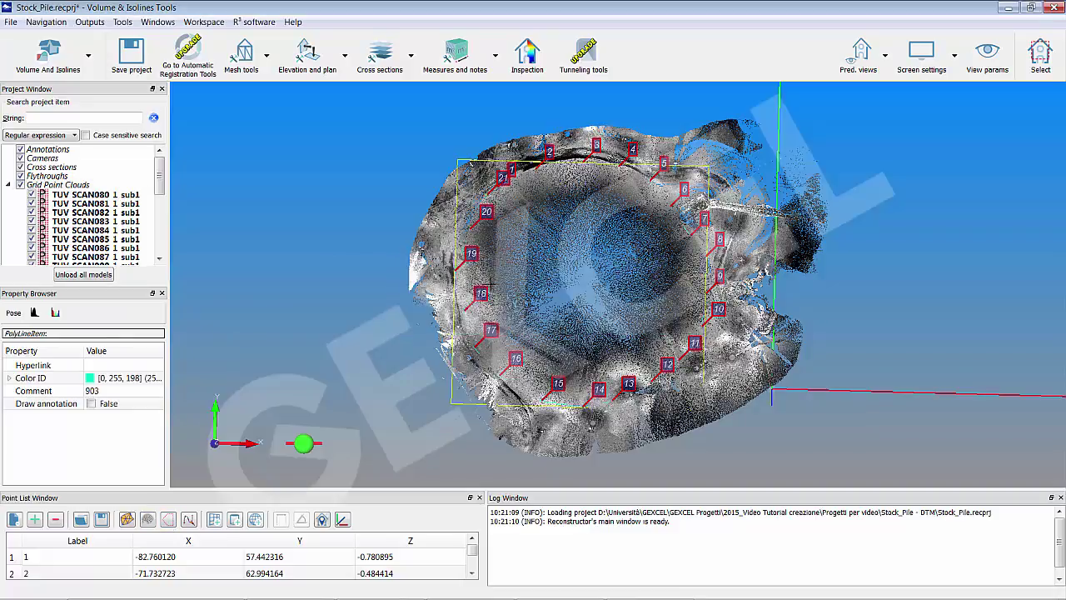
left_click_drag(160, 185, 163, 250)
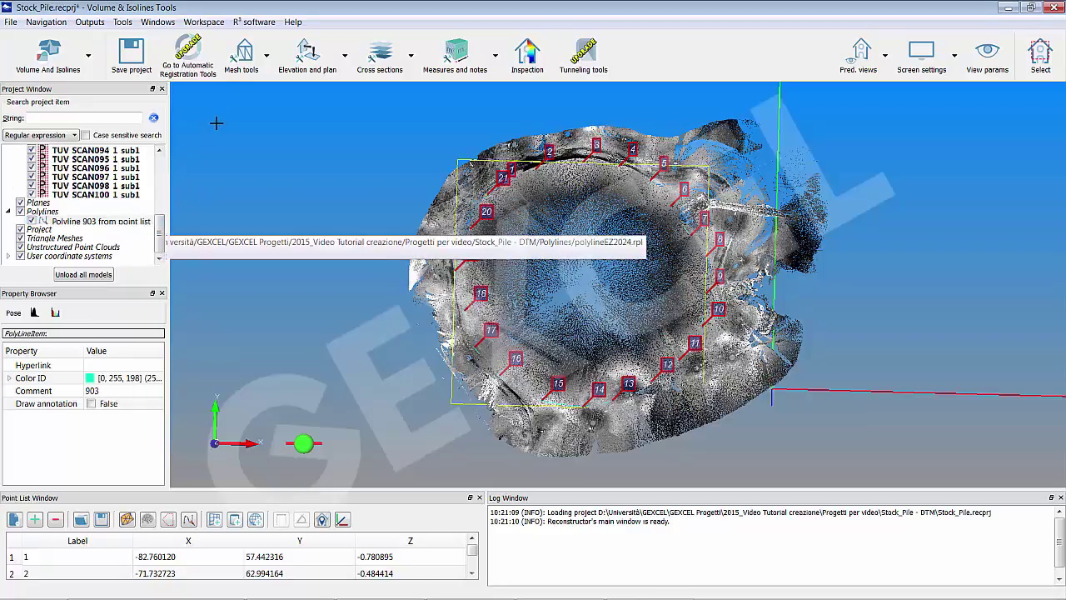
Start a Topographic meshing recipe with clouds TUV SCAN080 to SCAN100, orthocamera unchecked.
left_click(243, 56)
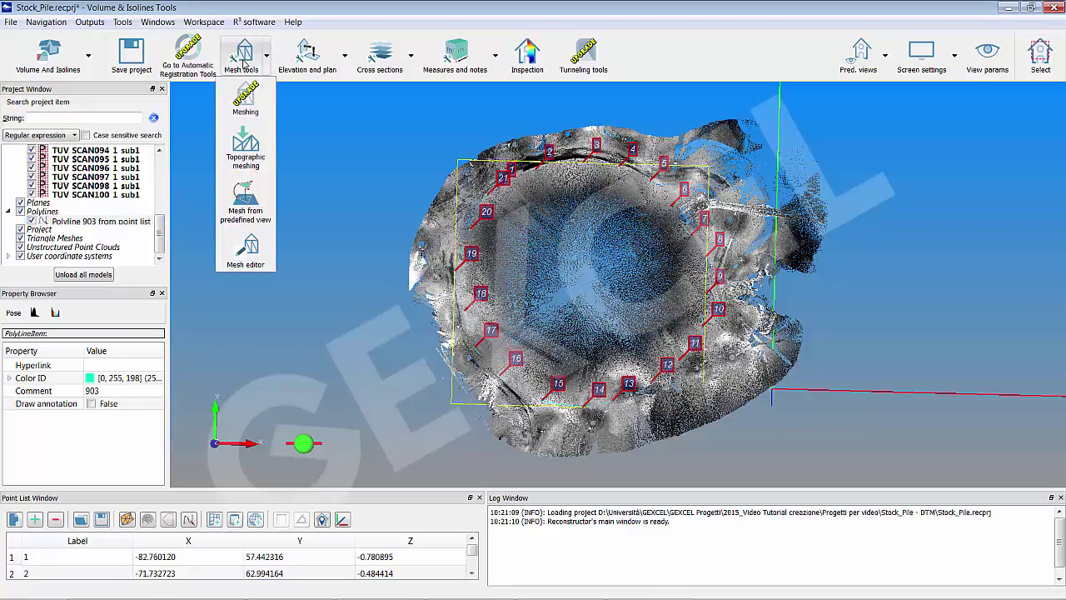
left_click(247, 158)
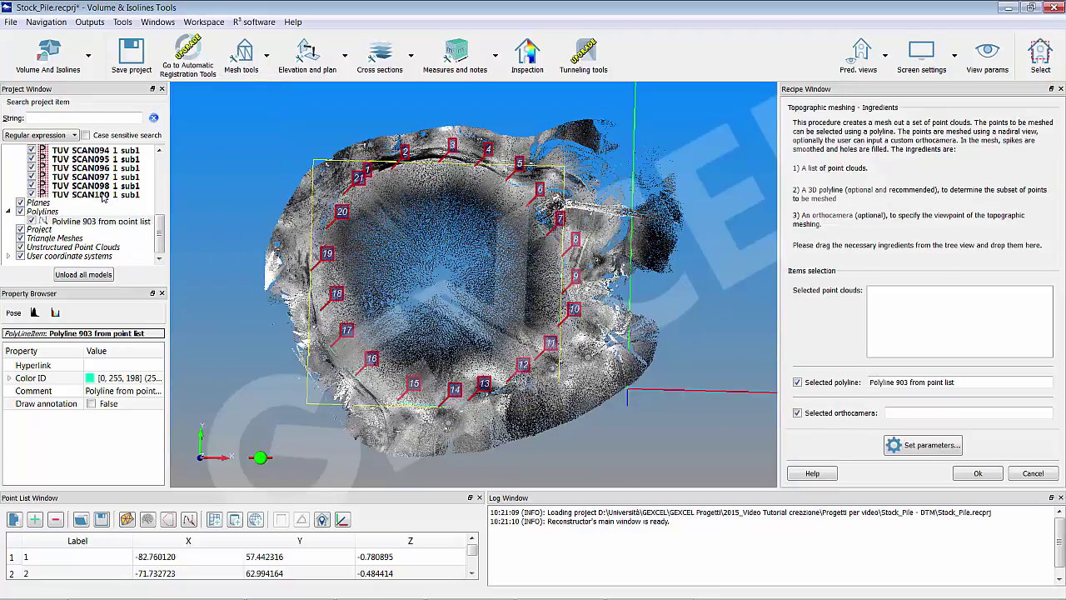
left_click(103, 195)
scroll(103, 197, "up", 4)
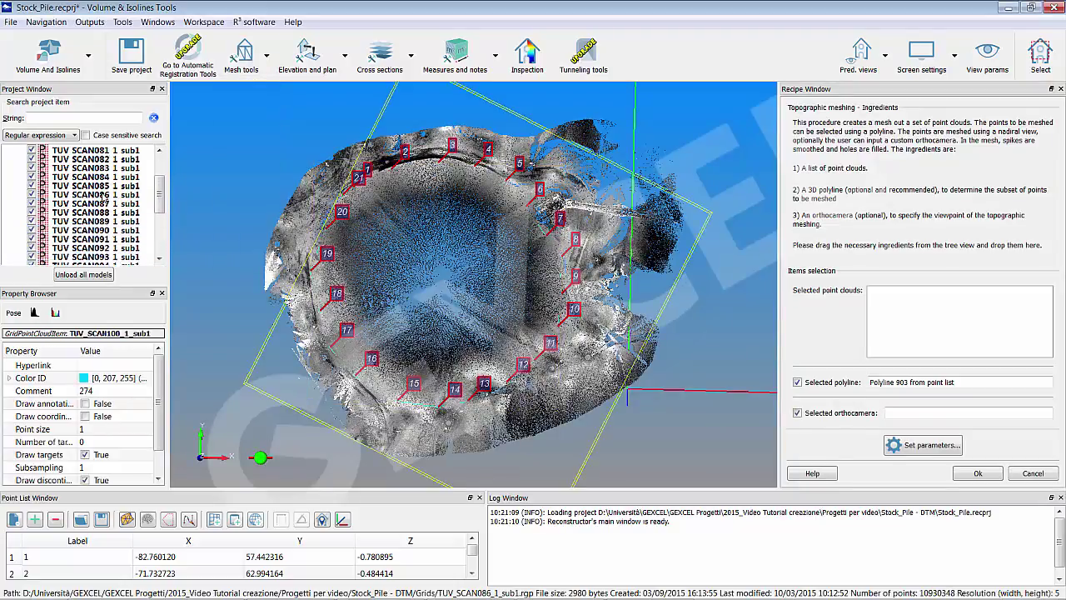
scroll(103, 195, "up", 2)
left_click(106, 179, "shift")
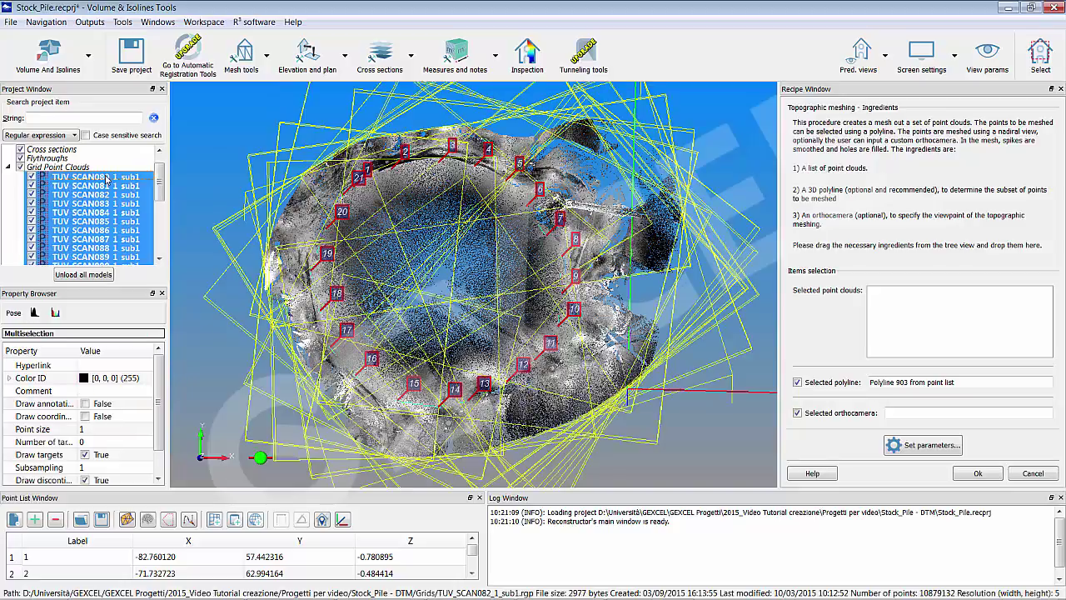
left_click_drag(107, 179, 905, 302)
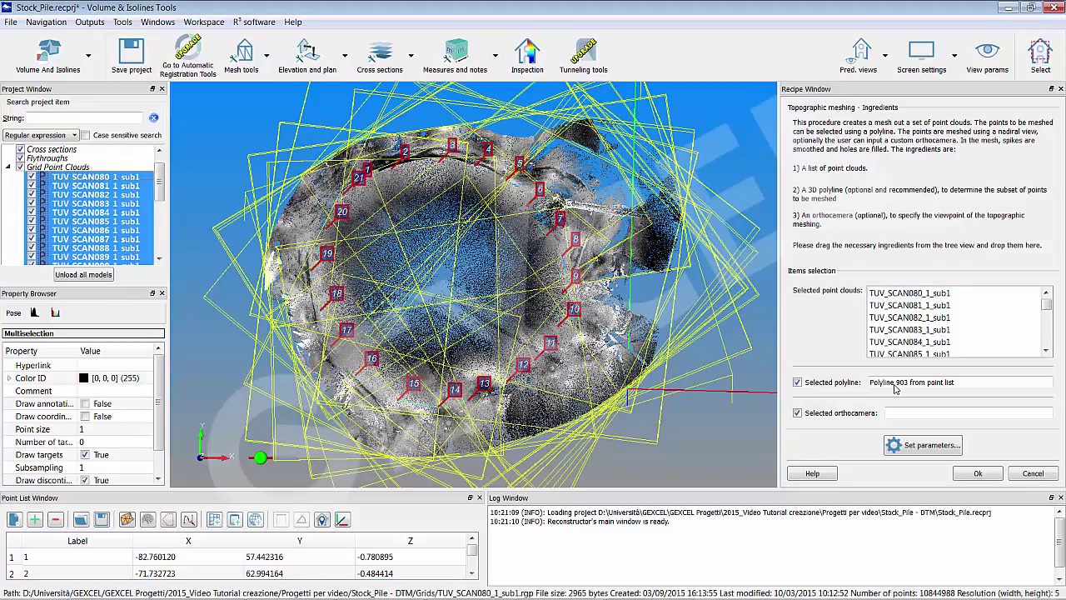
left_click(797, 414)
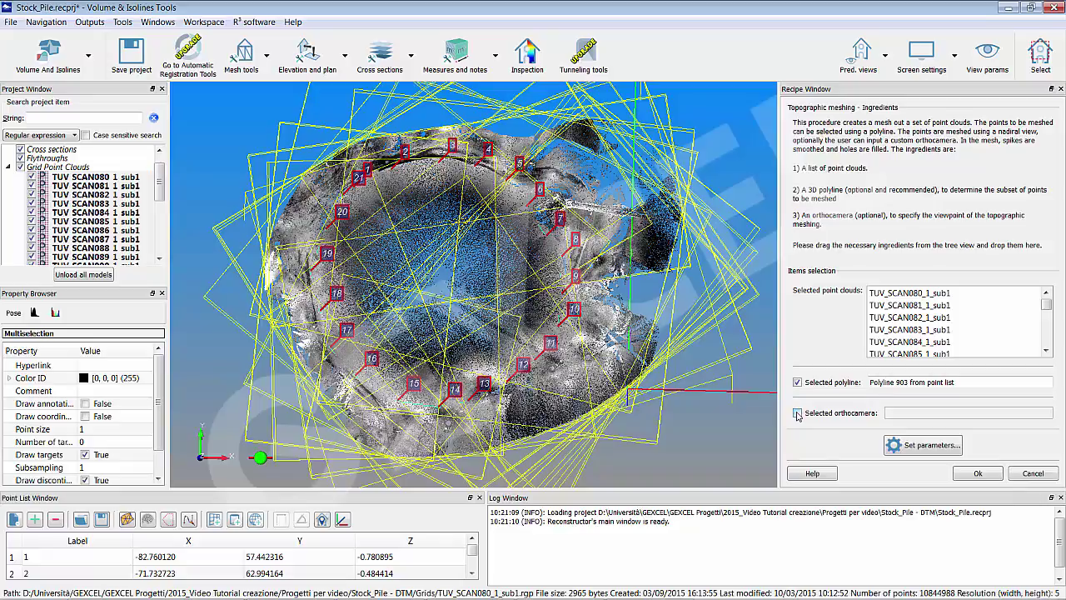
Reset the Topographic meshing parameters to defaults (0.500 m step, multiresolution) and accept them.
left_click(926, 447)
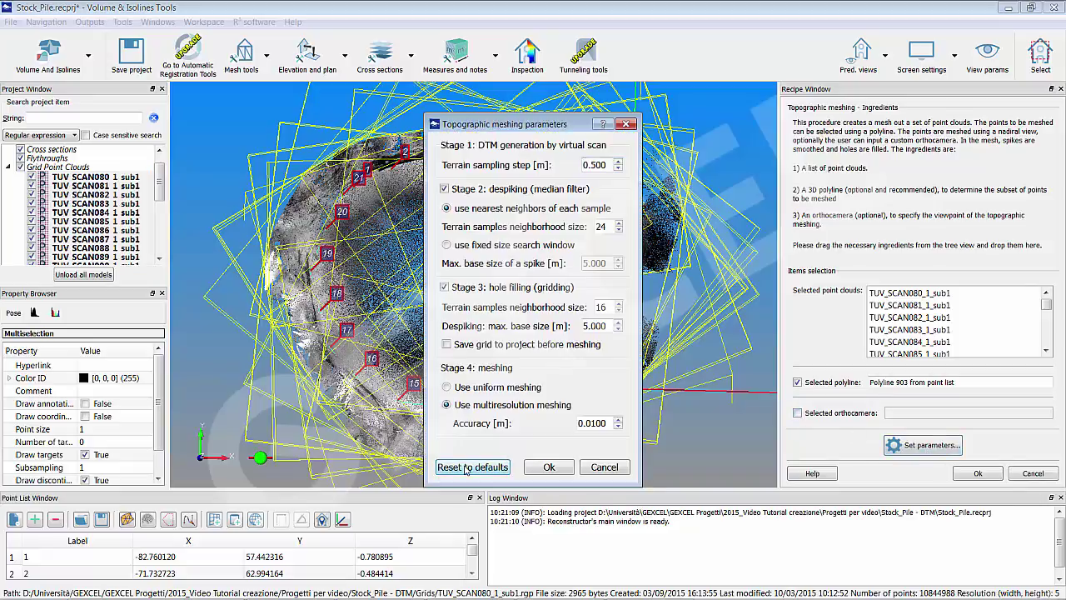
left_click(534, 472)
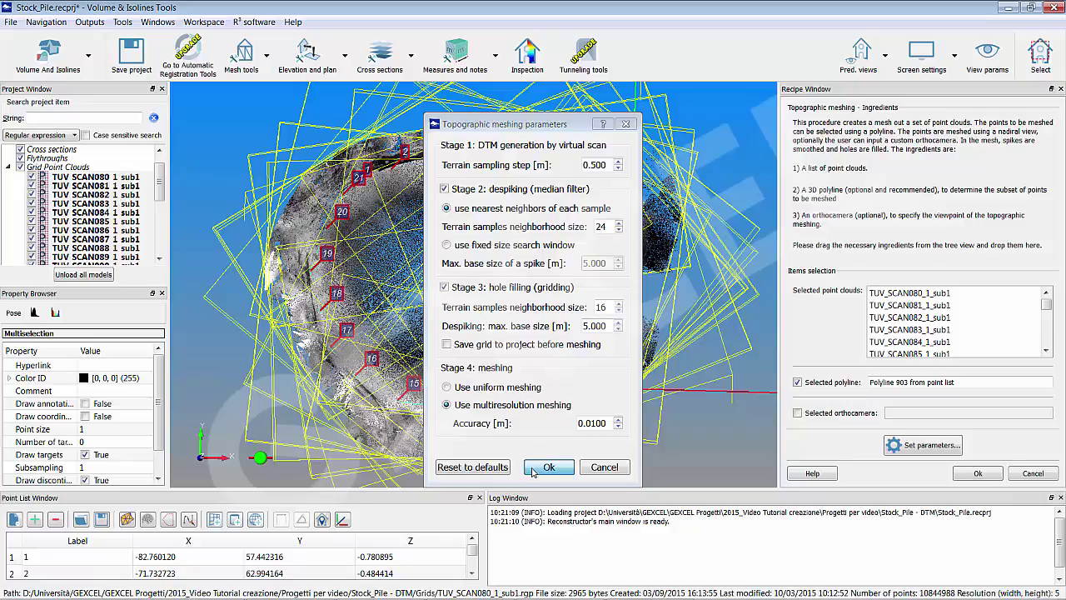
left_click(533, 469)
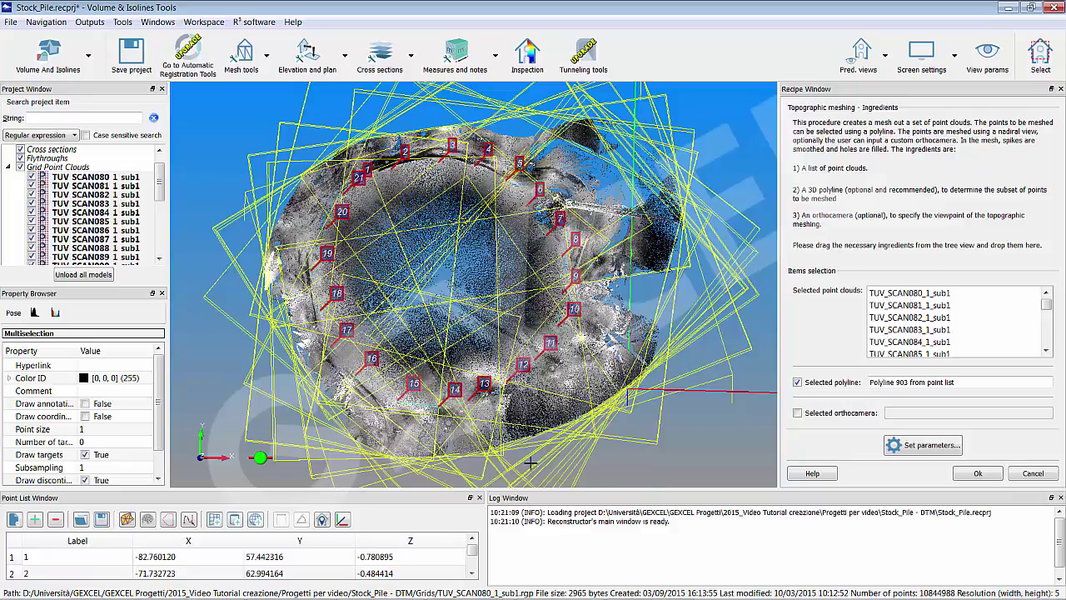
Run the recipe to create 'Topographic mesh of 20 clouds' and orbit the default view around it.
left_click(979, 473)
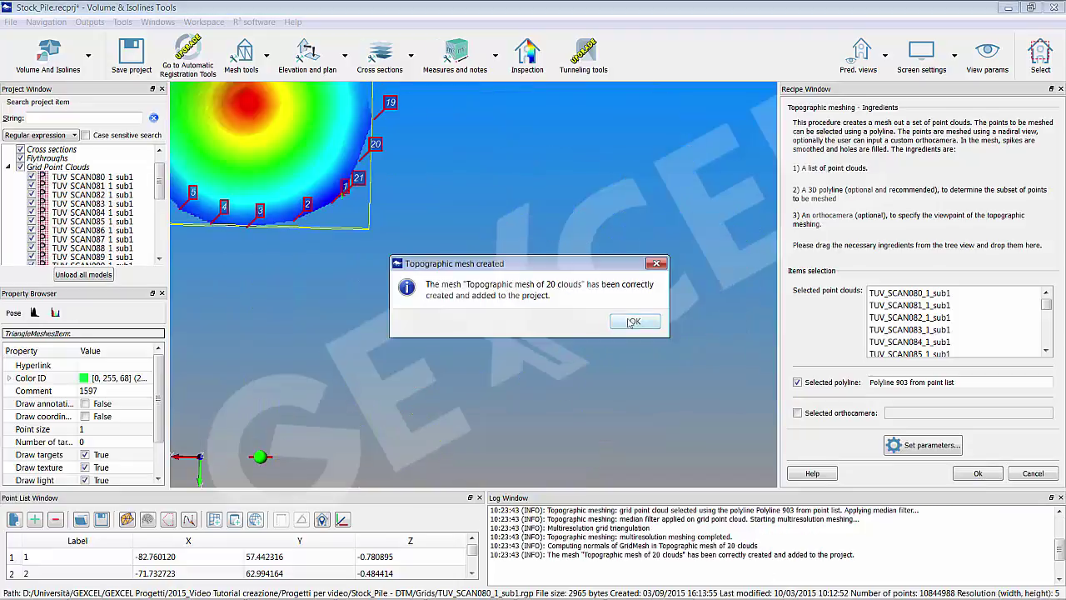
left_click(633, 323)
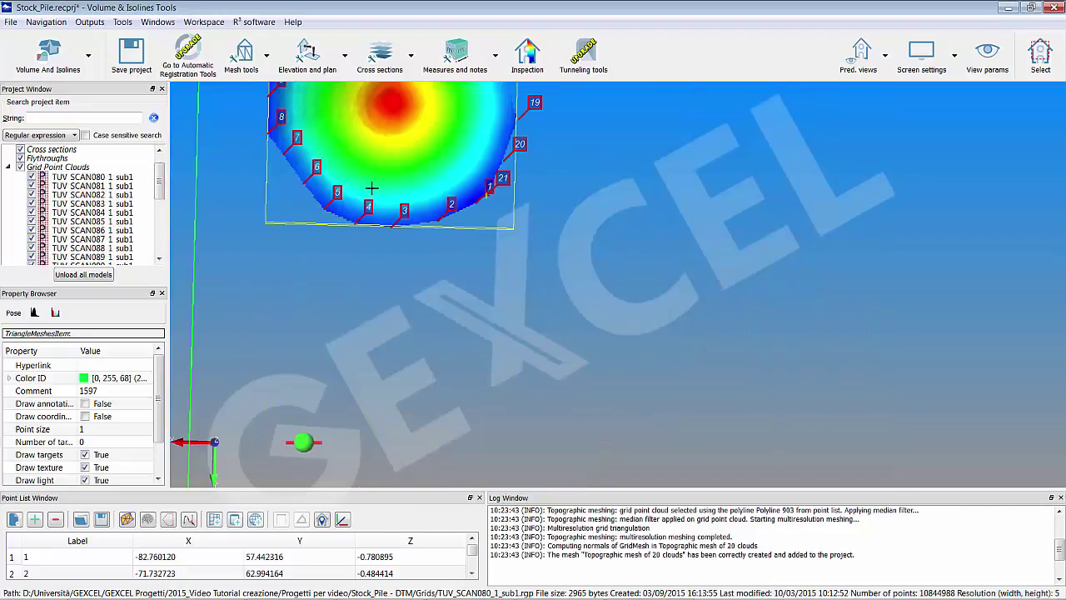
left_click(862, 51)
left_click(865, 100)
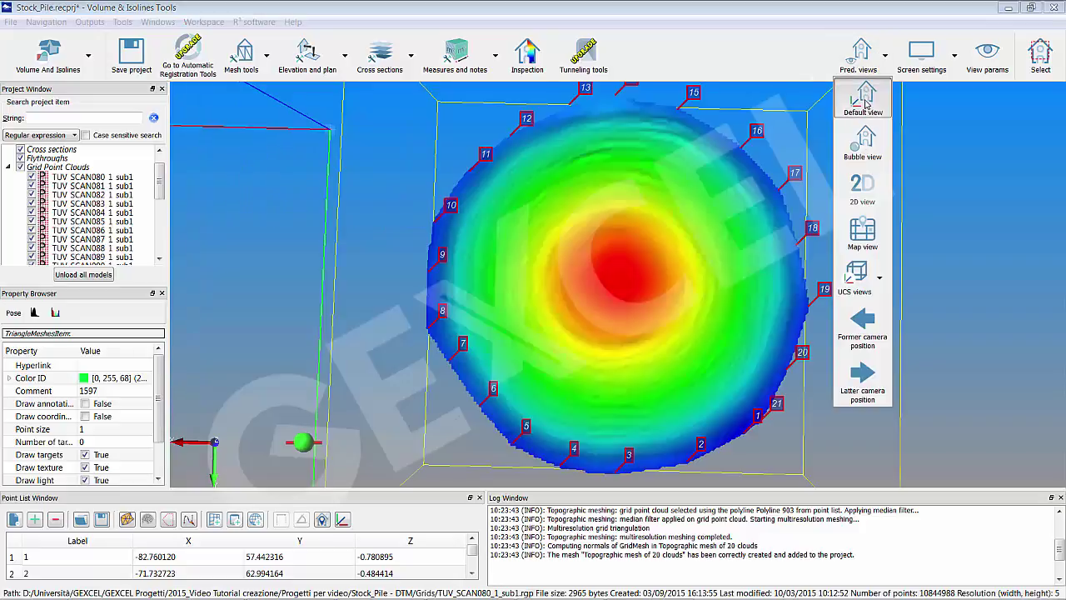
left_click(681, 288)
left_click_drag(822, 396, 675, 268)
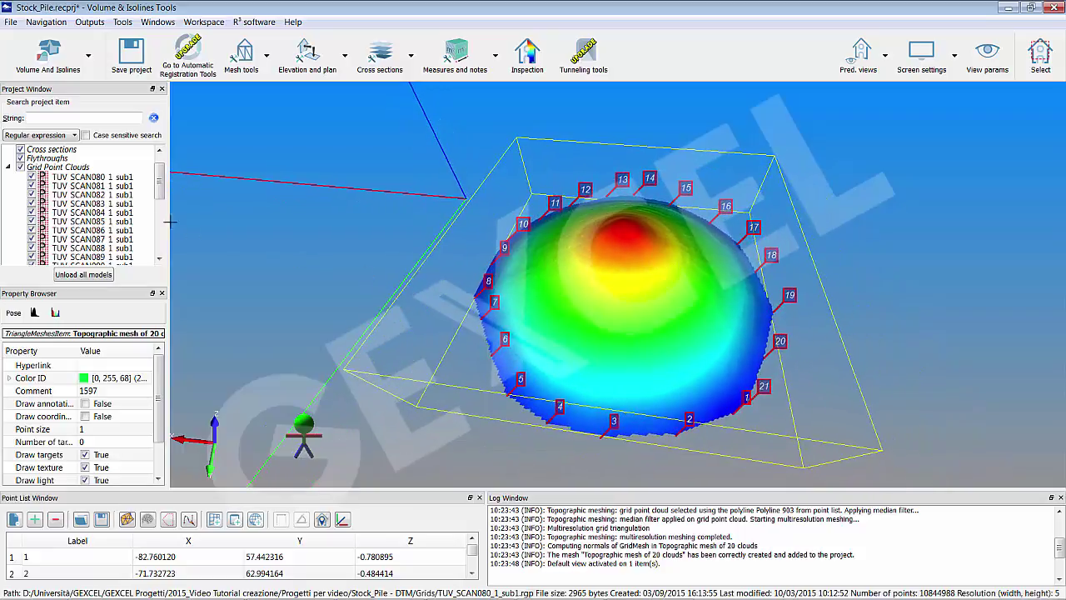
left_click_drag(157, 185, 159, 243)
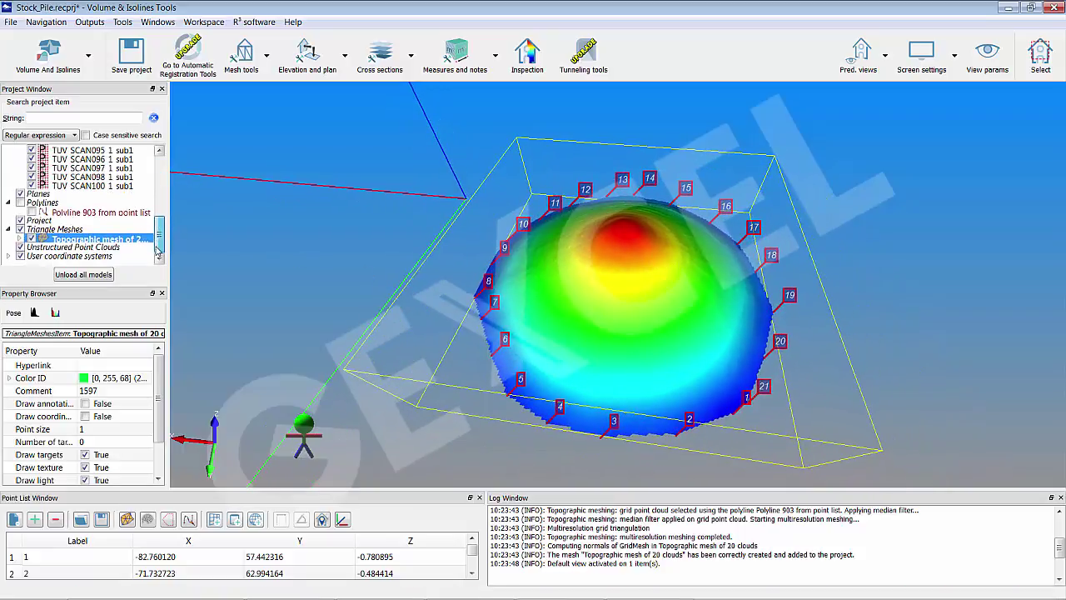
Rename the topographic mesh, entering 'DT' as its new name.
right_click(116, 239)
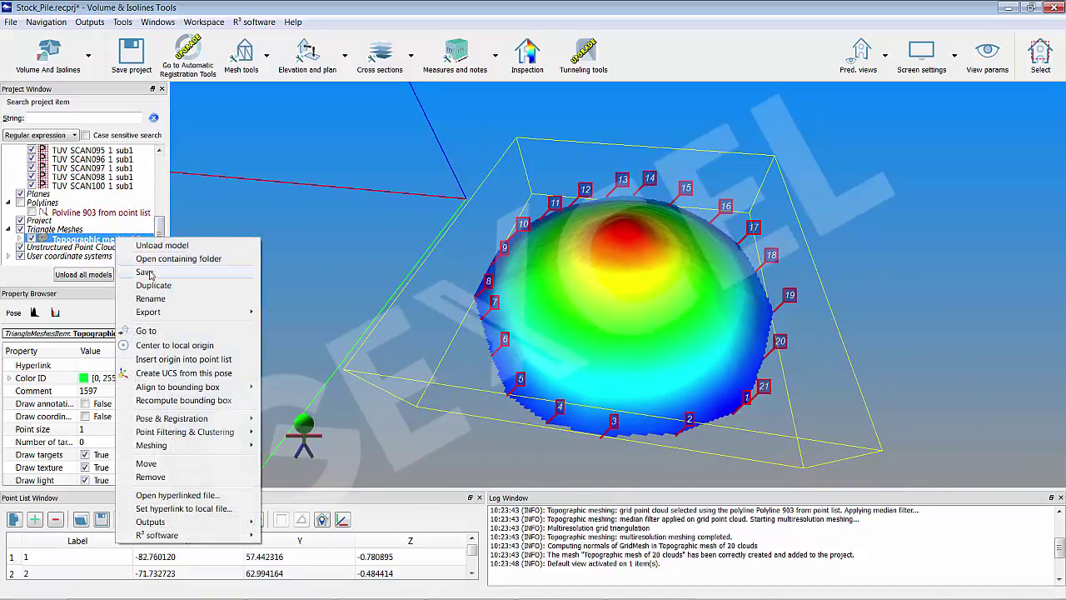
left_click(152, 299)
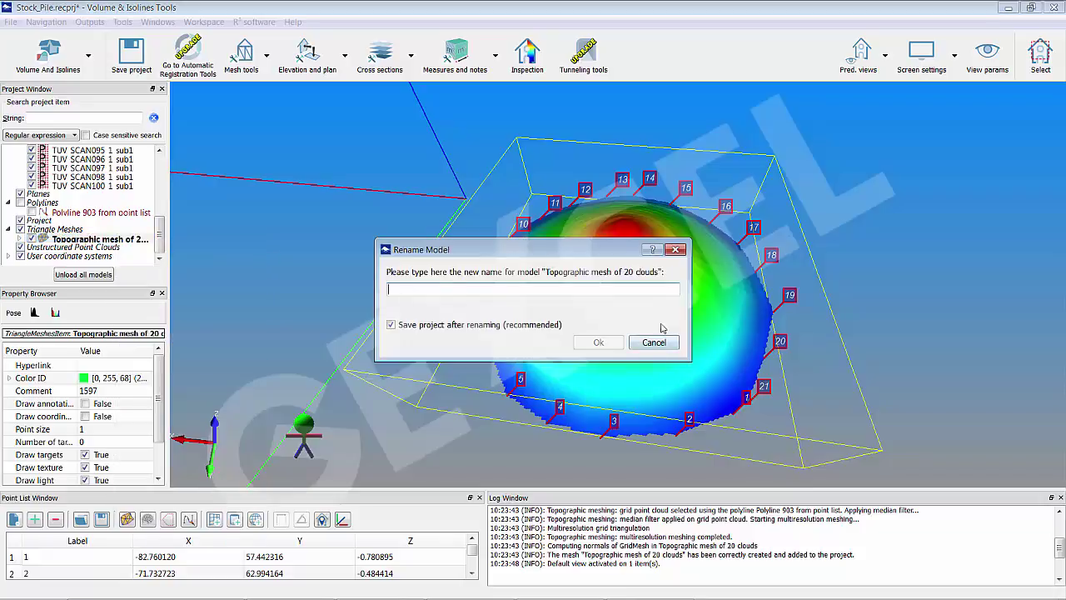
type("DTM_2")
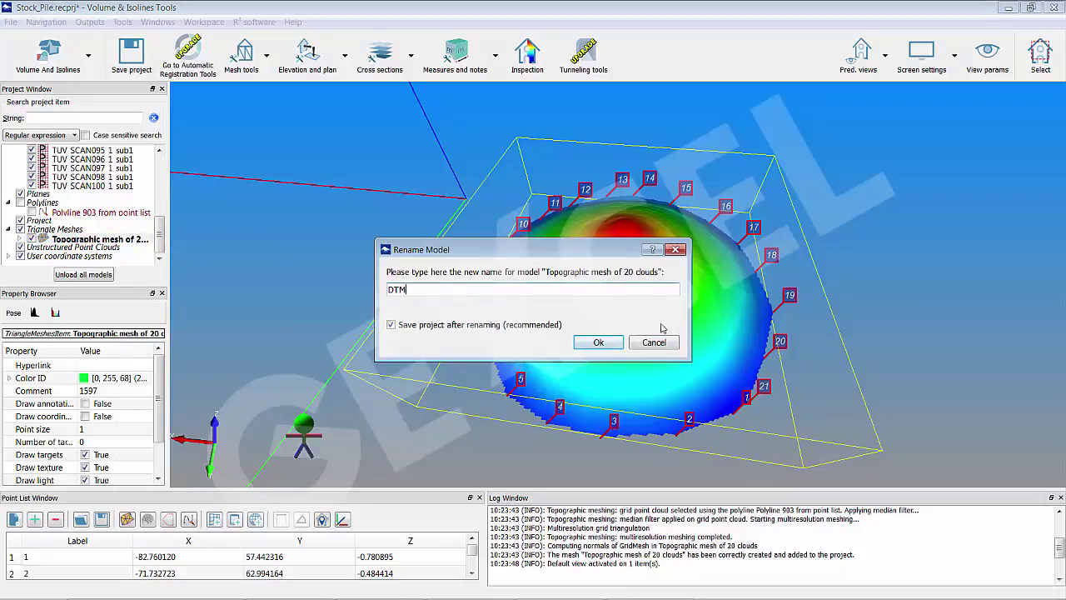